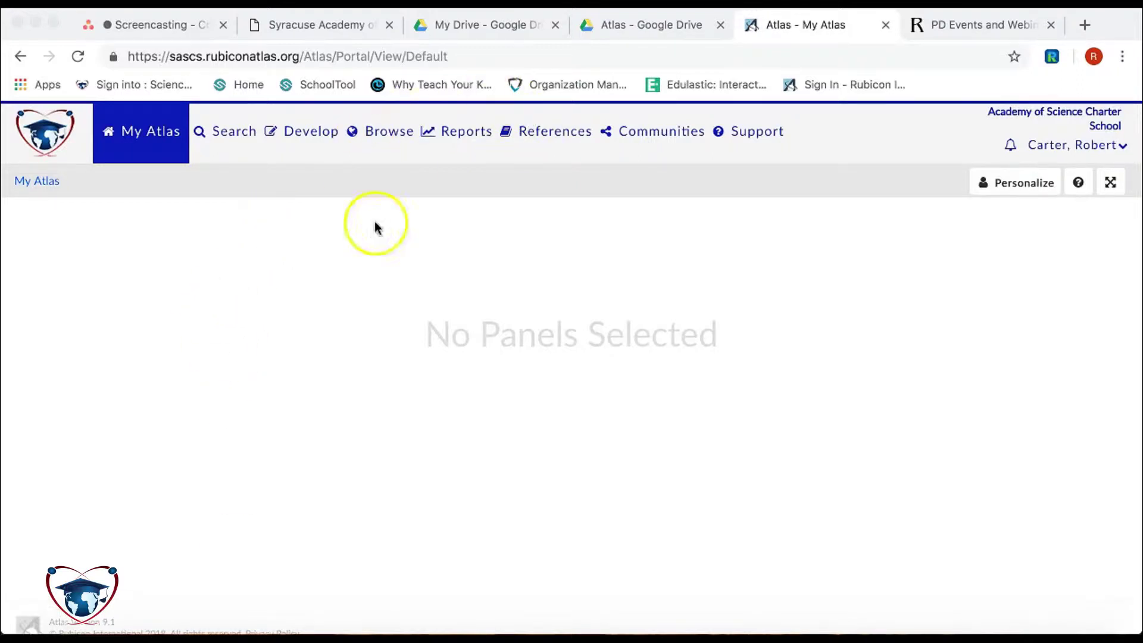
Open the unit calendar of the Intro to Programing course for editing
mouse_move(373, 129)
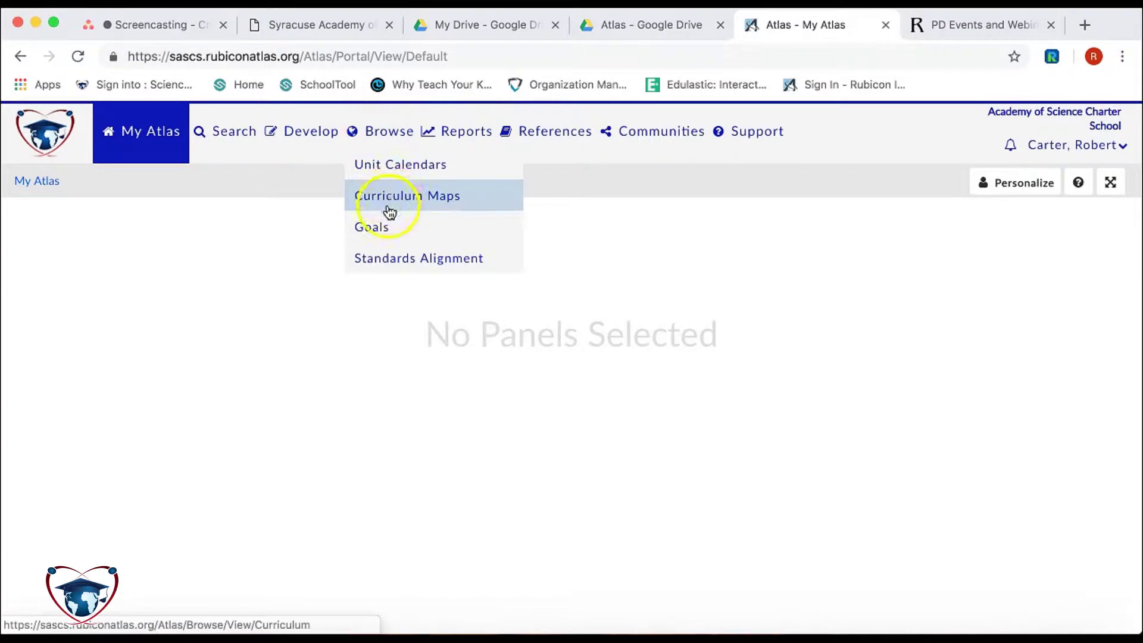
mouse_move(337, 137)
left_click(339, 262)
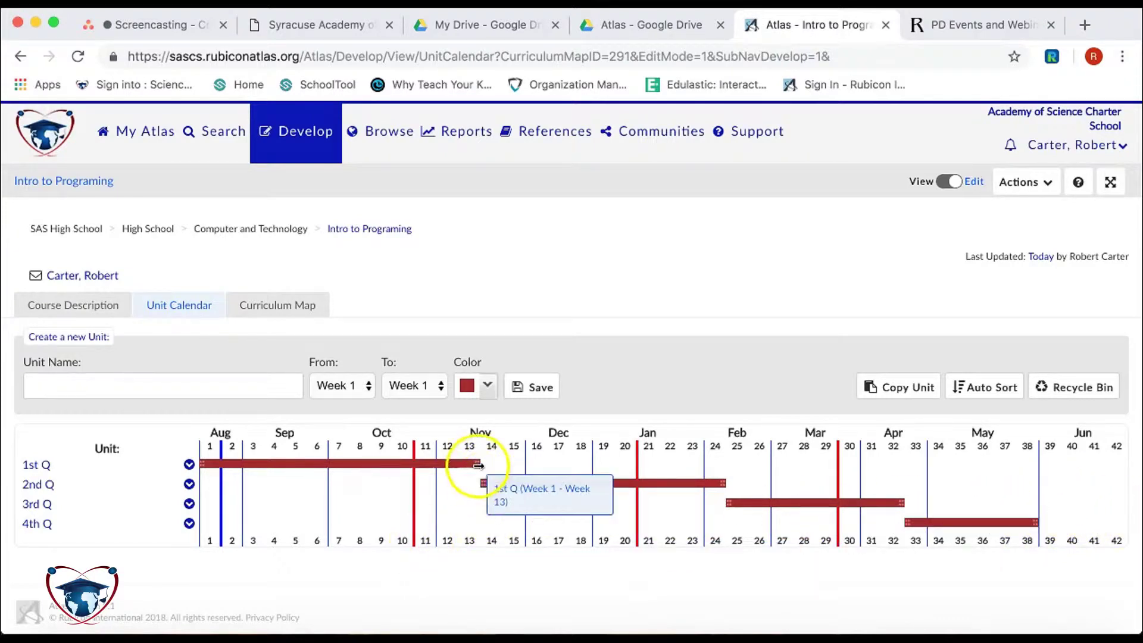
Extend 1st Q to Week 14, shift 2nd Q to Weeks 15–25, and start 3rd Q at Week 26 in the calendar
left_click_drag(478, 466, 503, 464)
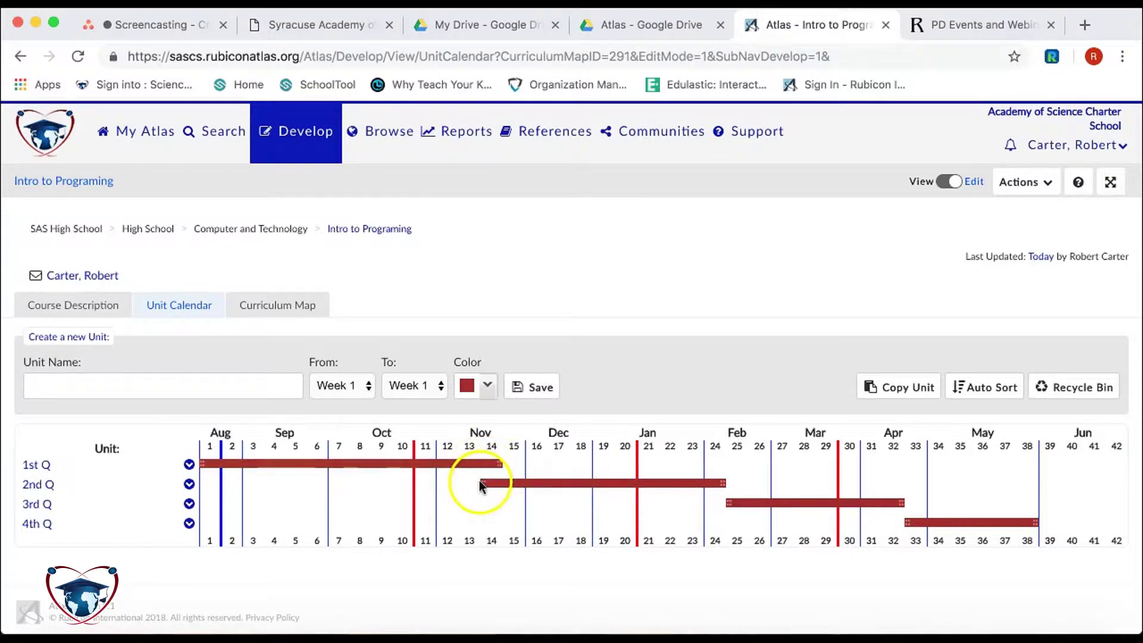
left_click_drag(482, 484, 504, 483)
left_click_drag(722, 484, 751, 503)
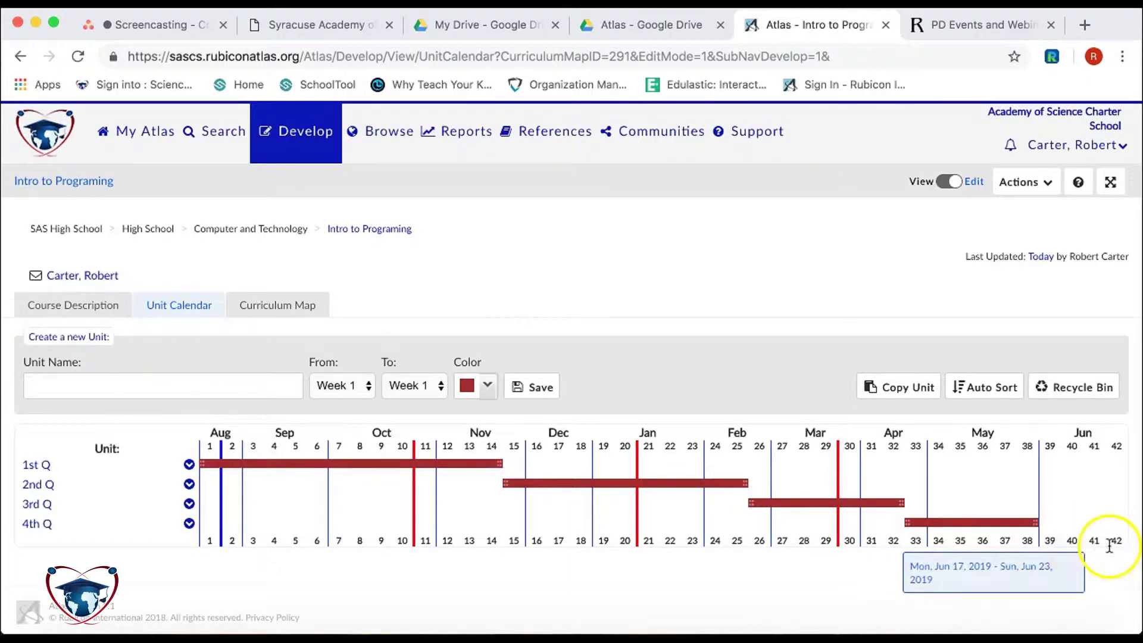
Create a light purple unit named "Wrap up and Review" running from Week 39 to Week 42 and save it
left_click(146, 378)
type("Wrap up and Review")
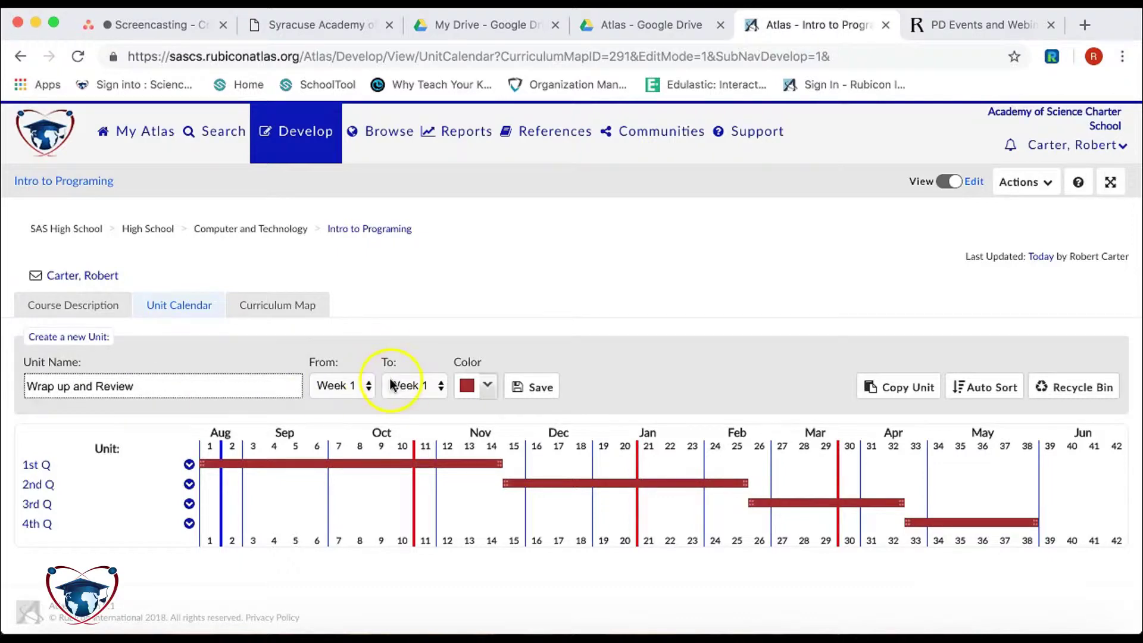
left_click(342, 385)
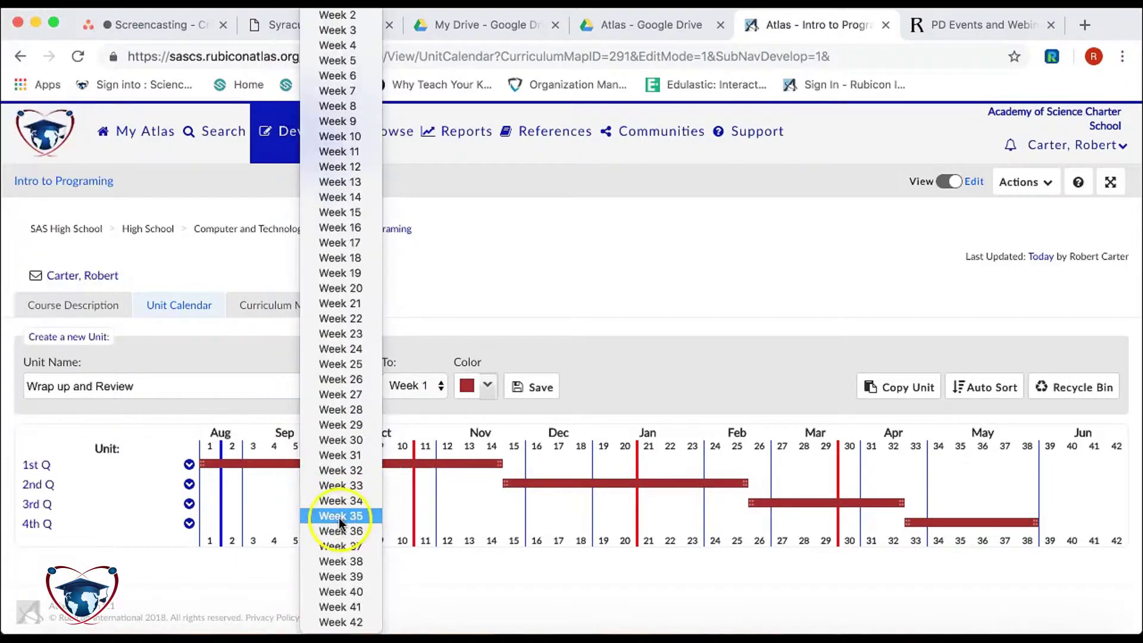
left_click(342, 575)
left_click(430, 398)
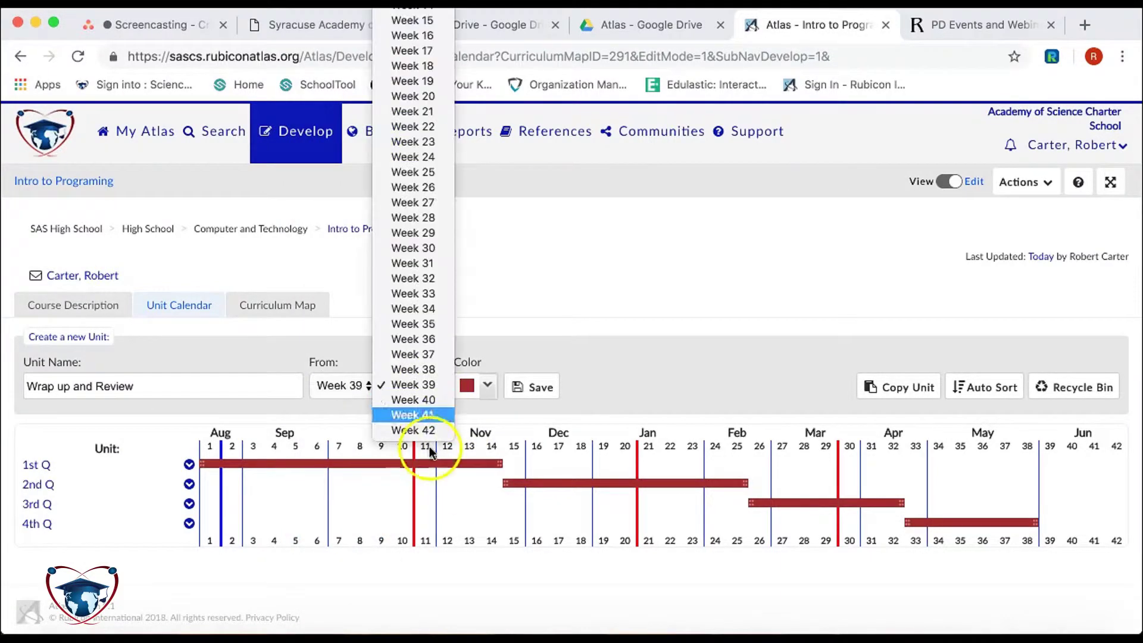
left_click(424, 431)
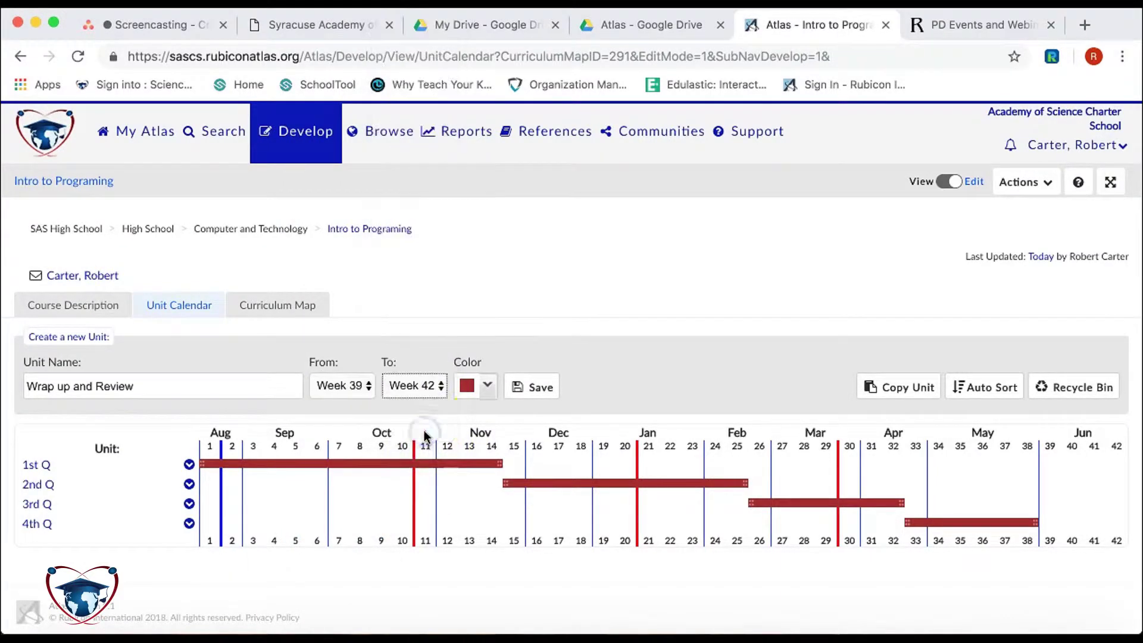
left_click(483, 399)
left_click(473, 451)
left_click(536, 389)
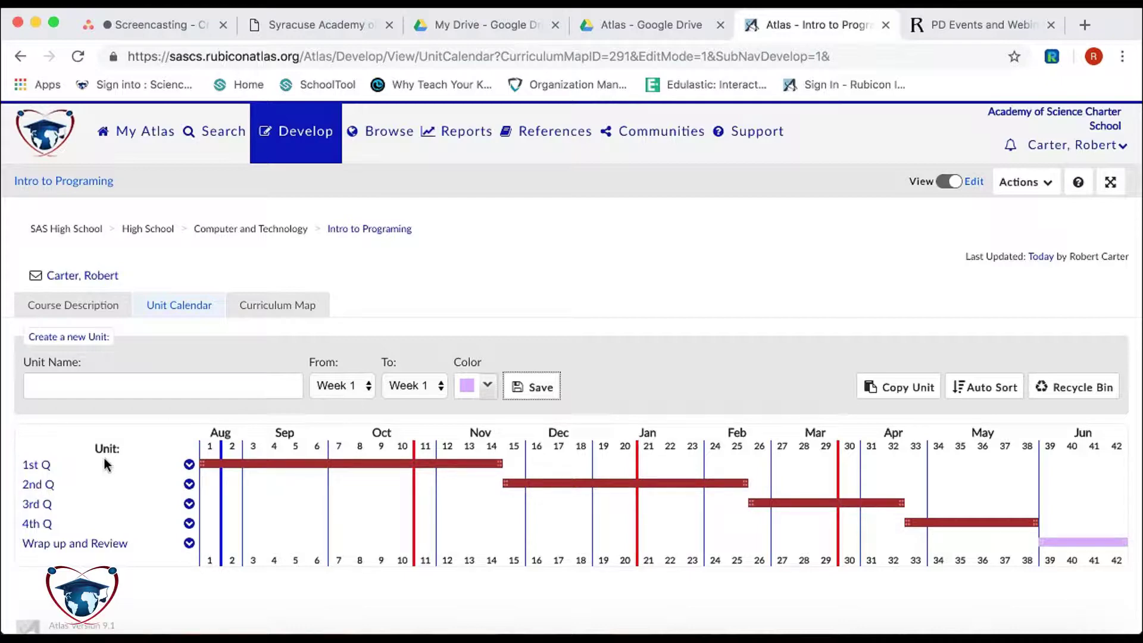
Rename the 1st Q unit as "Introduction to Math" in its unit attributes and save
left_click(189, 464)
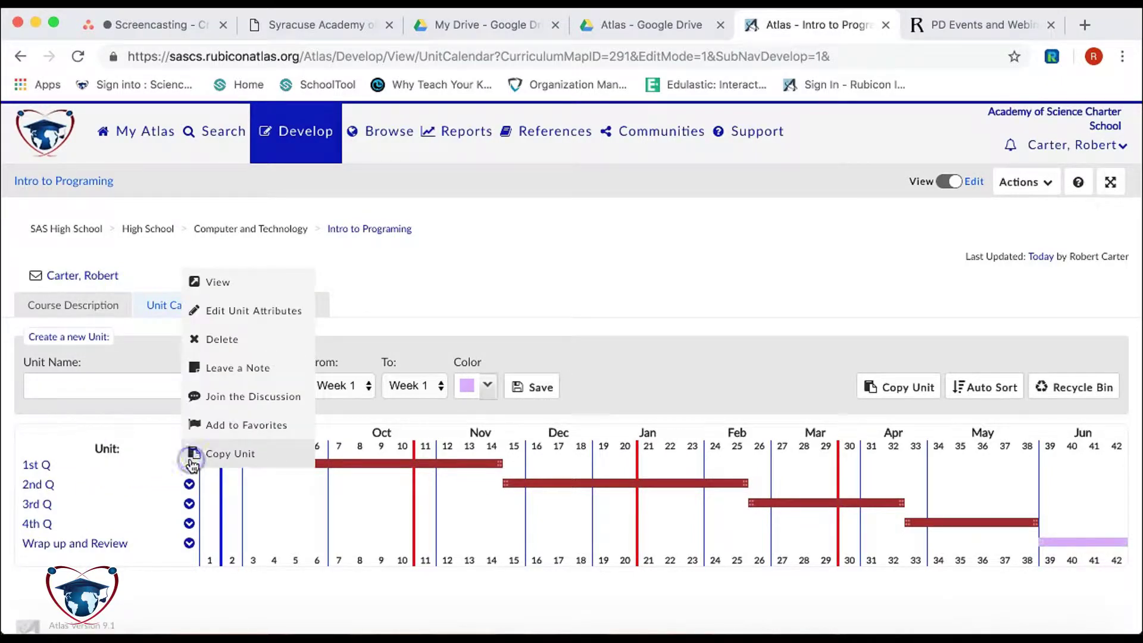
left_click(192, 466)
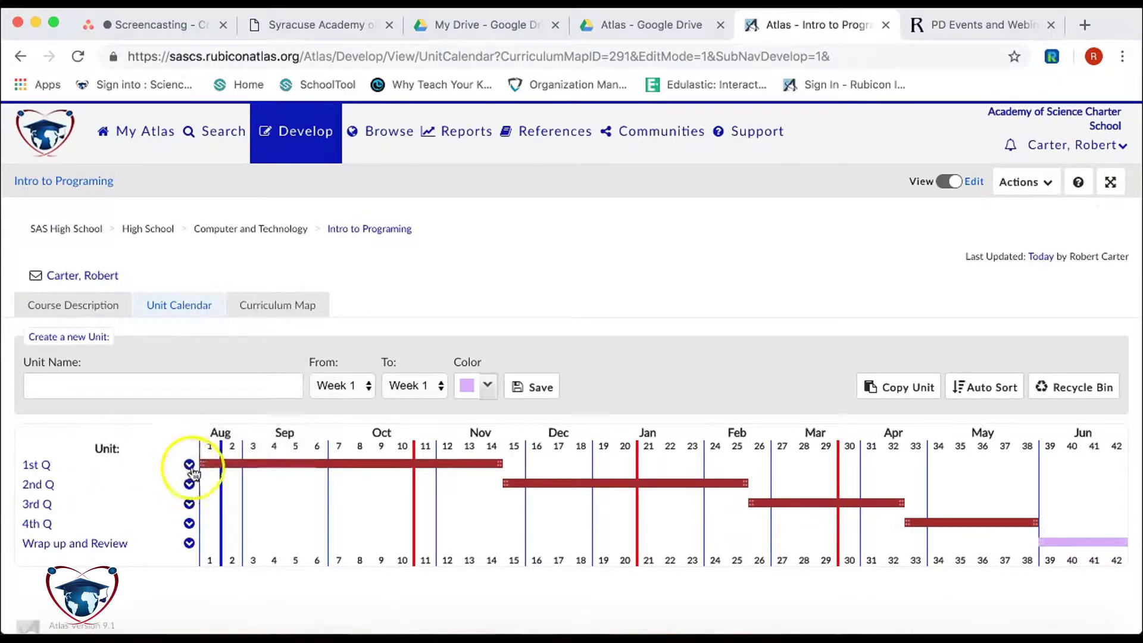
left_click(190, 468)
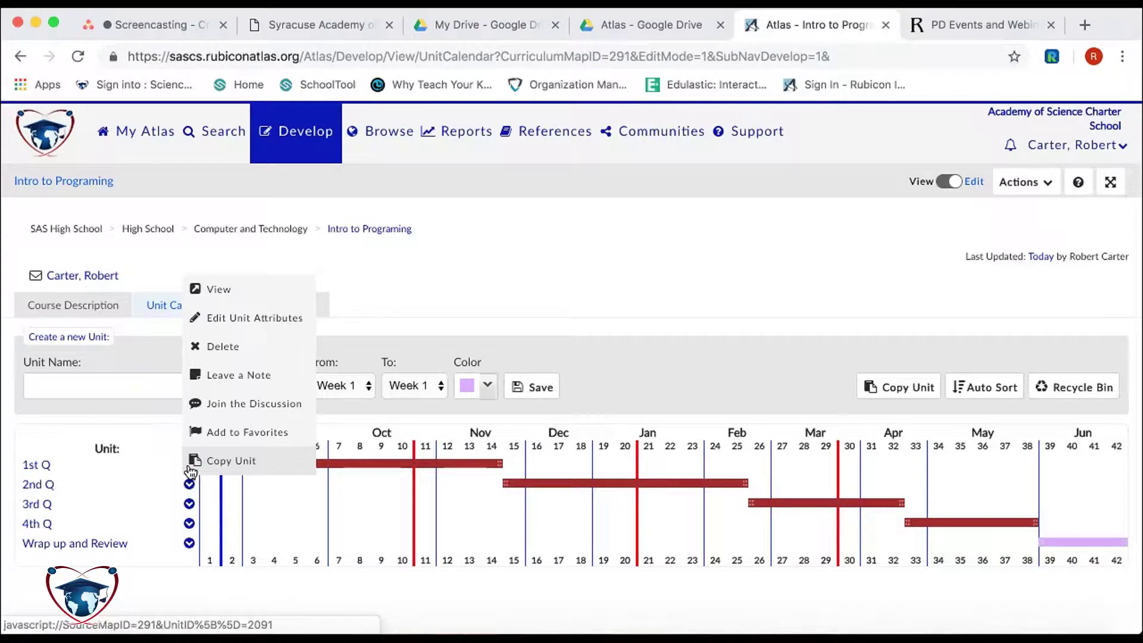
left_click(238, 318)
left_click_drag(498, 313, 422, 303)
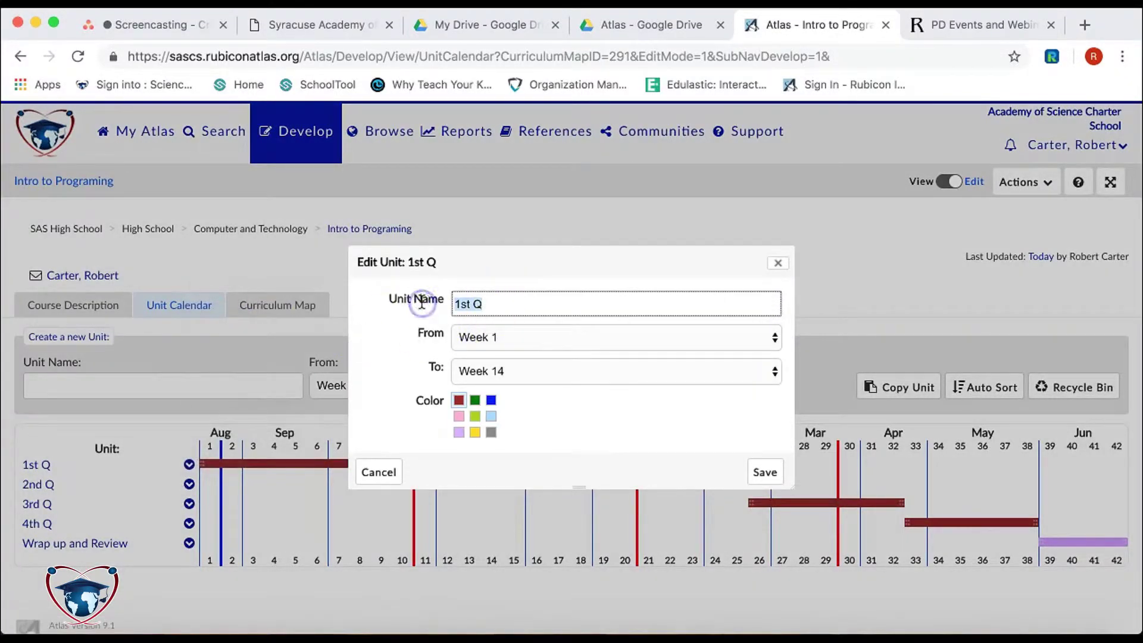
key("BackSpace")
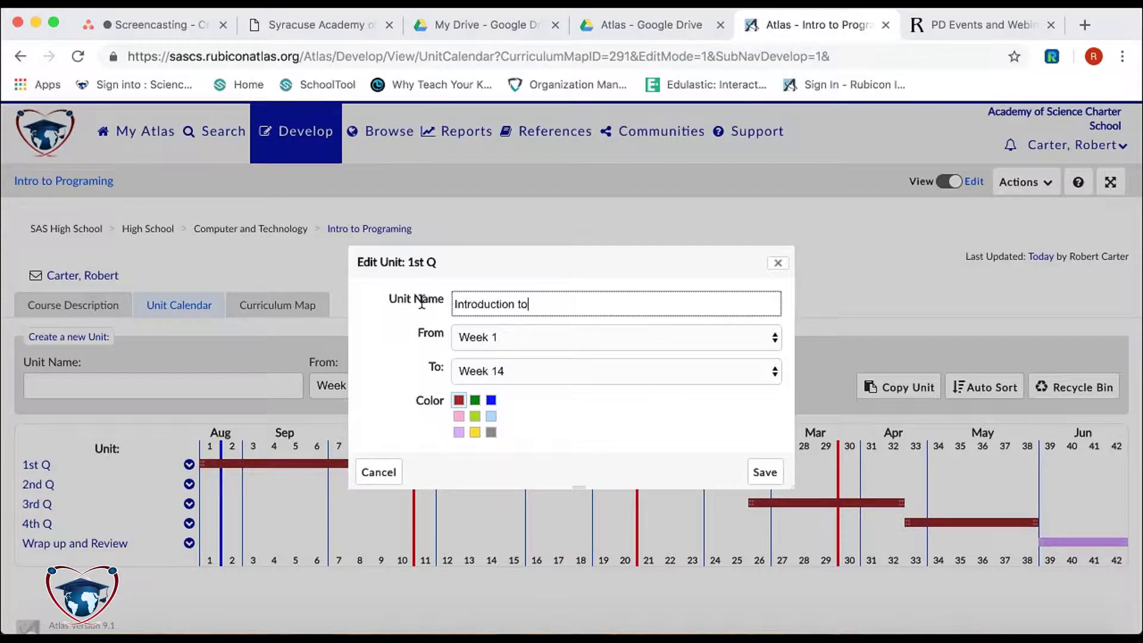
left_click(763, 471)
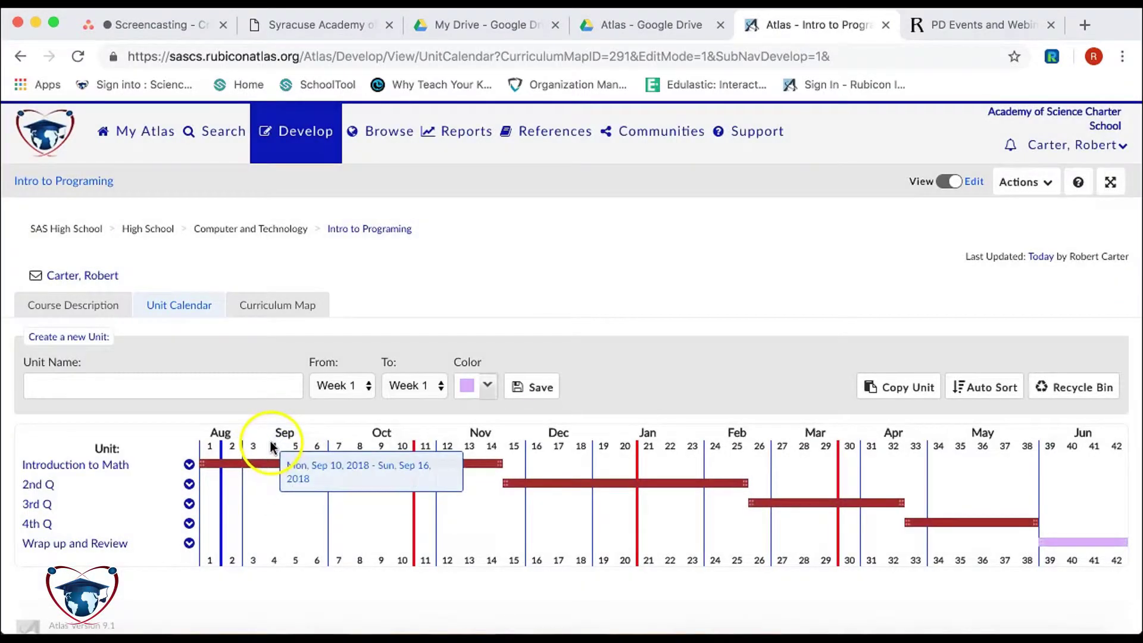
Open the Introduction to Math unit's planner and start editing its Unit Overview text
left_click(105, 468)
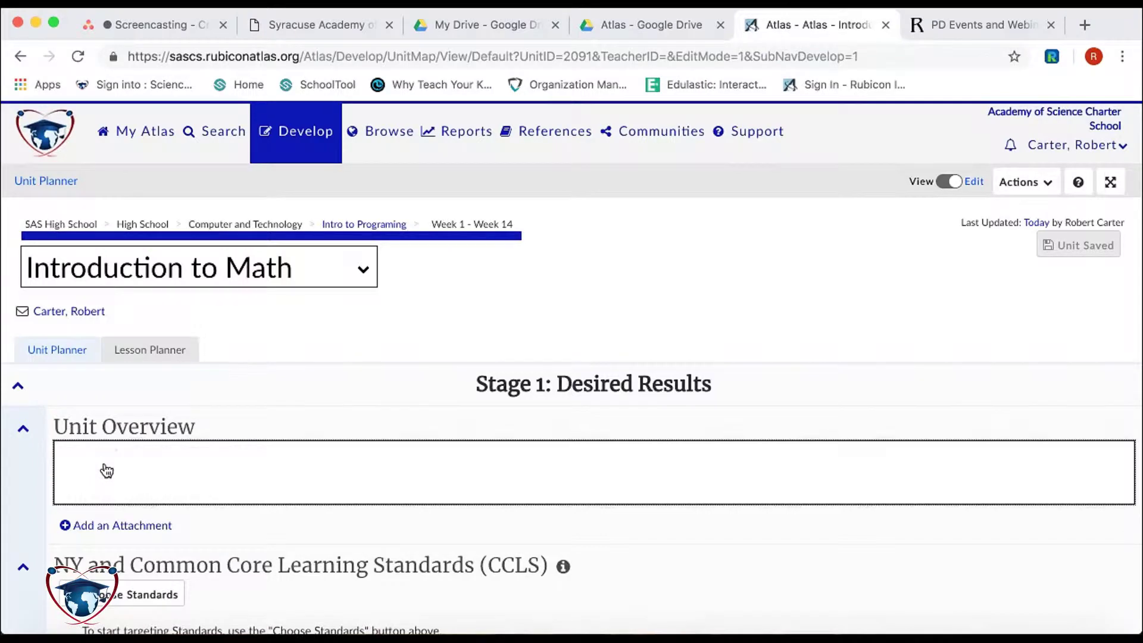
left_click(194, 443)
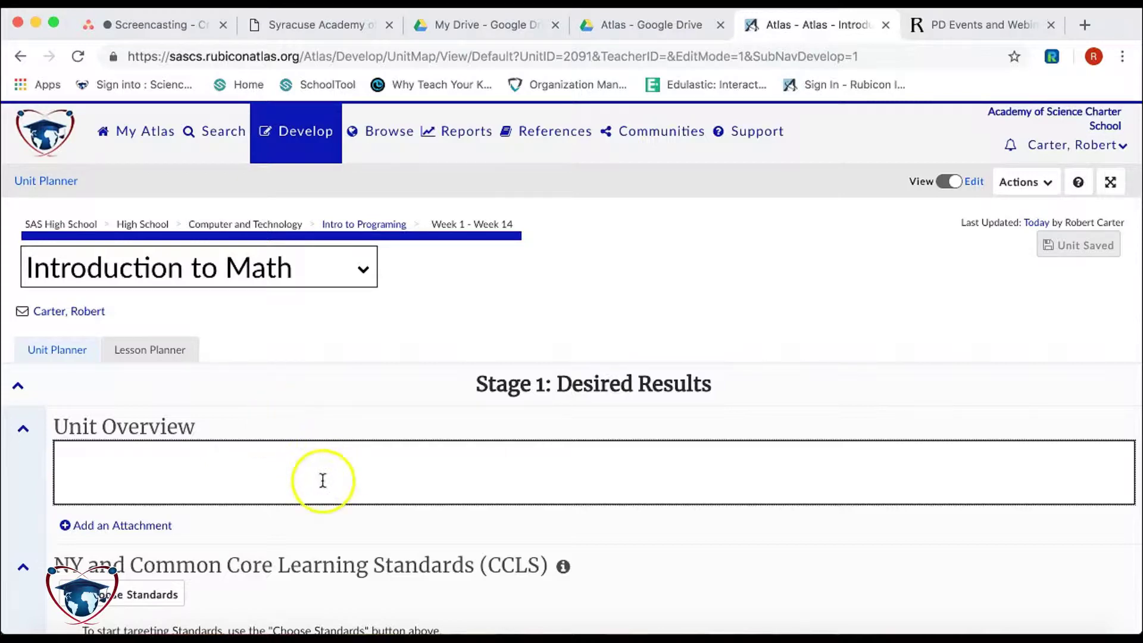
scroll(322, 479, "down", 1)
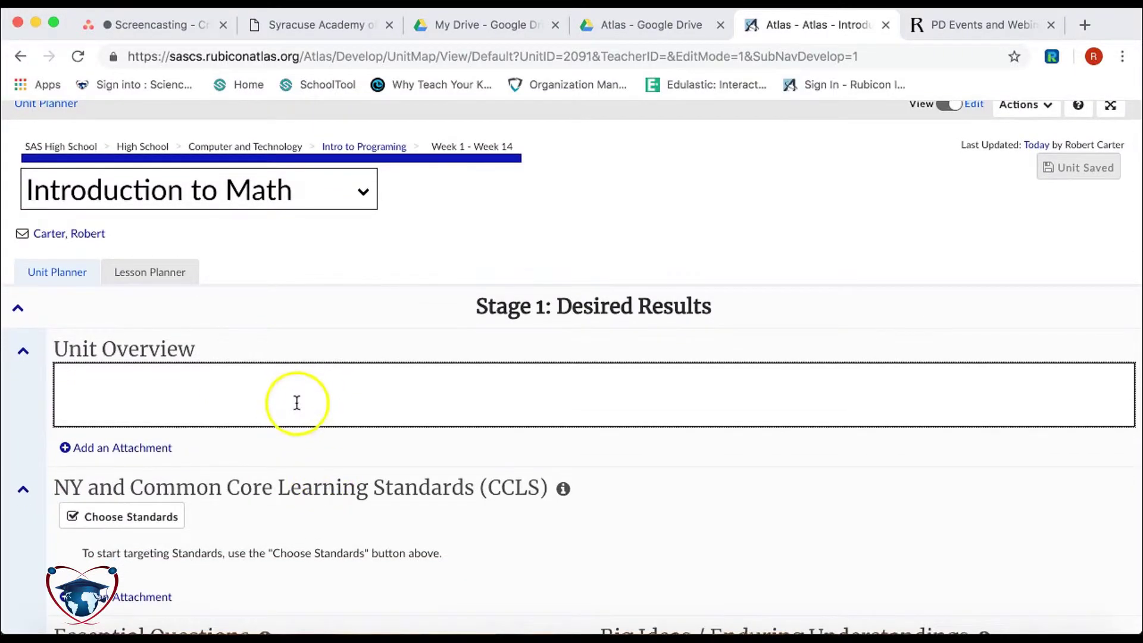
scroll(296, 401, "down", 1)
left_click(186, 288)
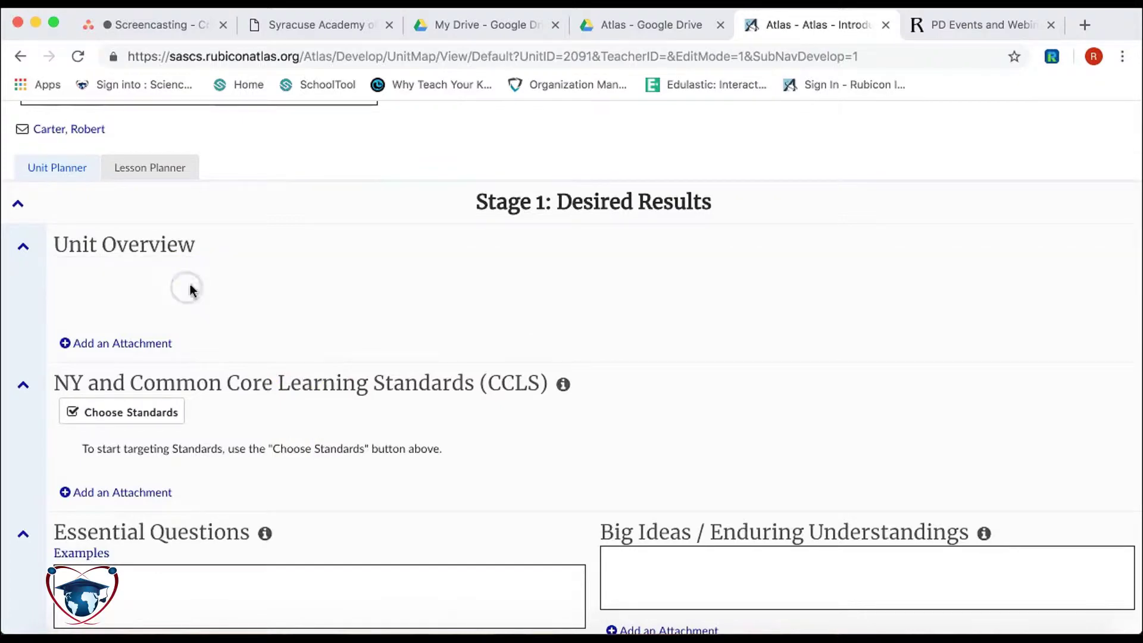
left_click(212, 352)
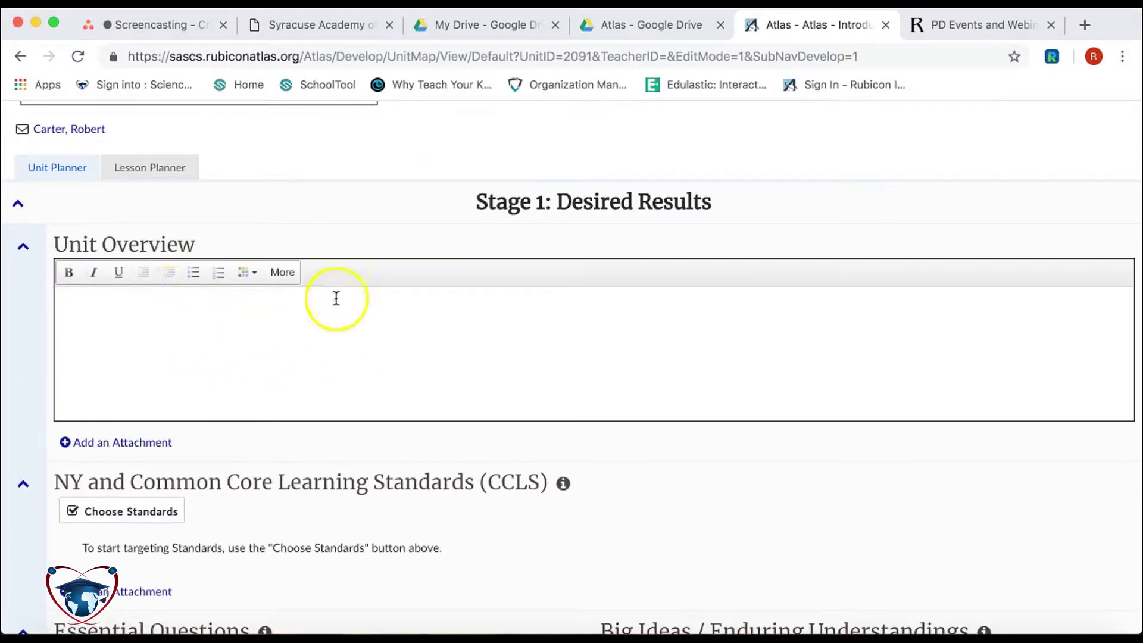
Review the attachment options for the Unit Overview, including Google Drive, and close them without attaching anything
scroll(206, 342, "down", 1)
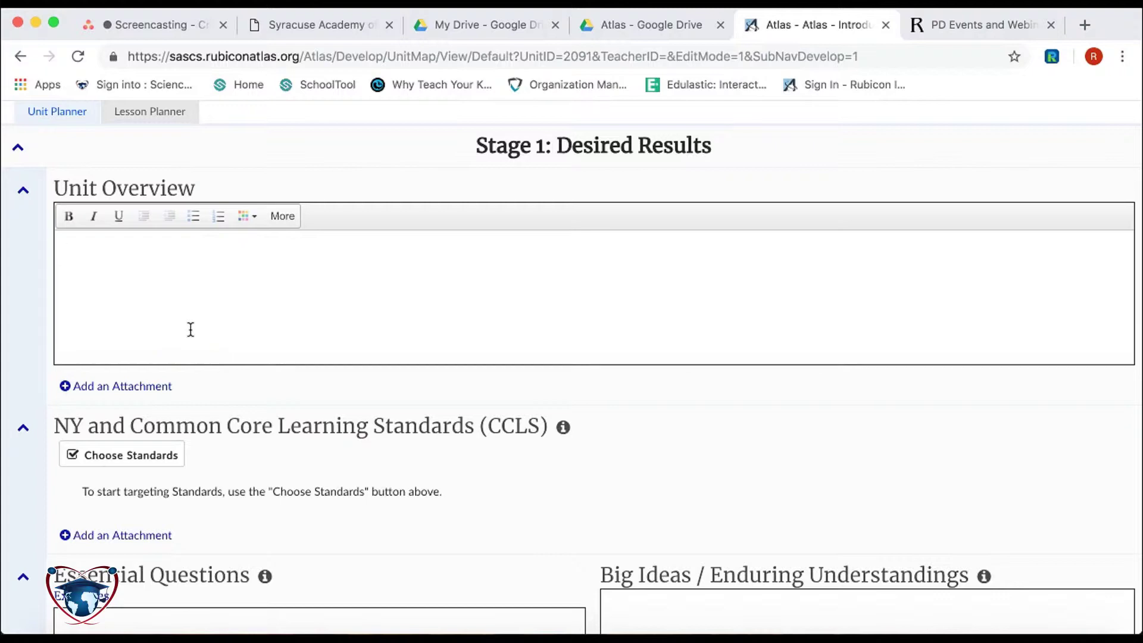
scroll(54, 375, "down", 1)
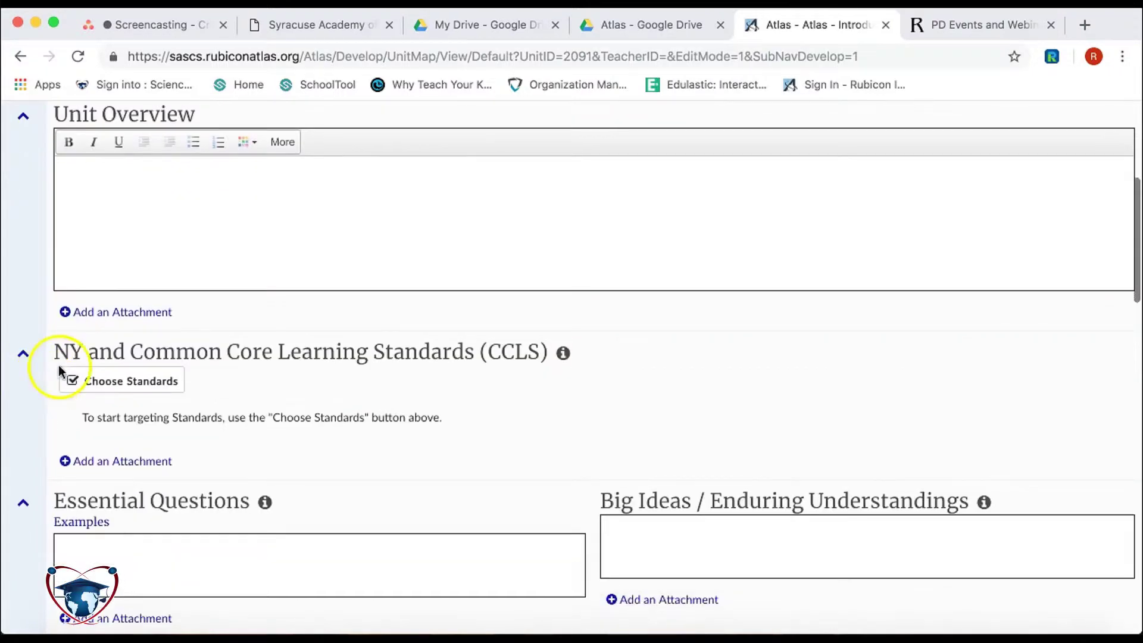
left_click(117, 315)
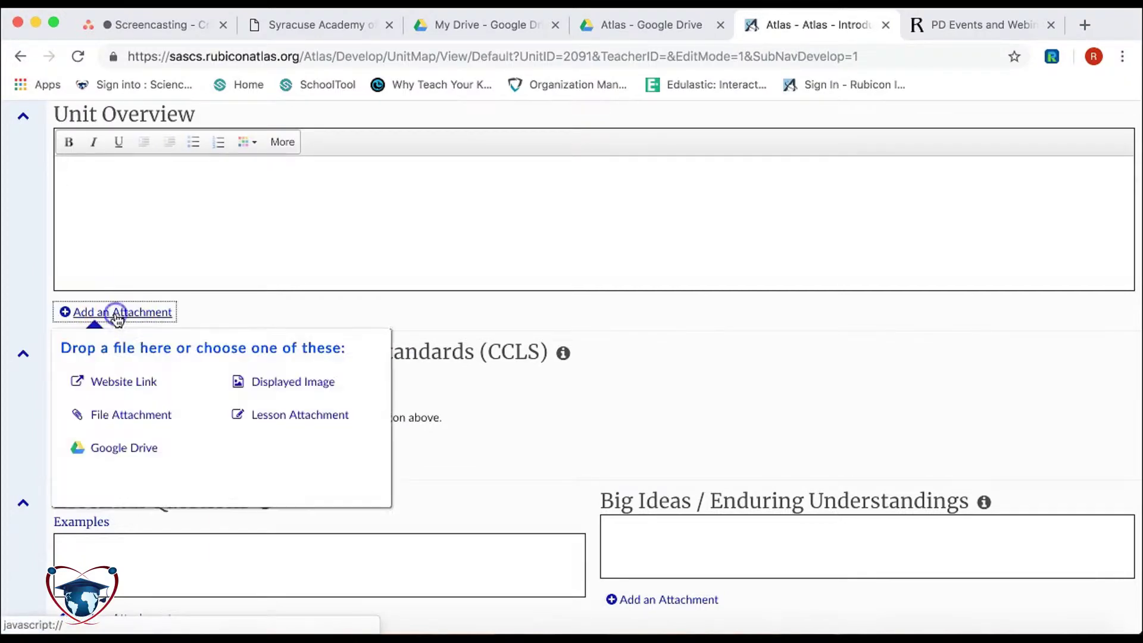
left_click(101, 450)
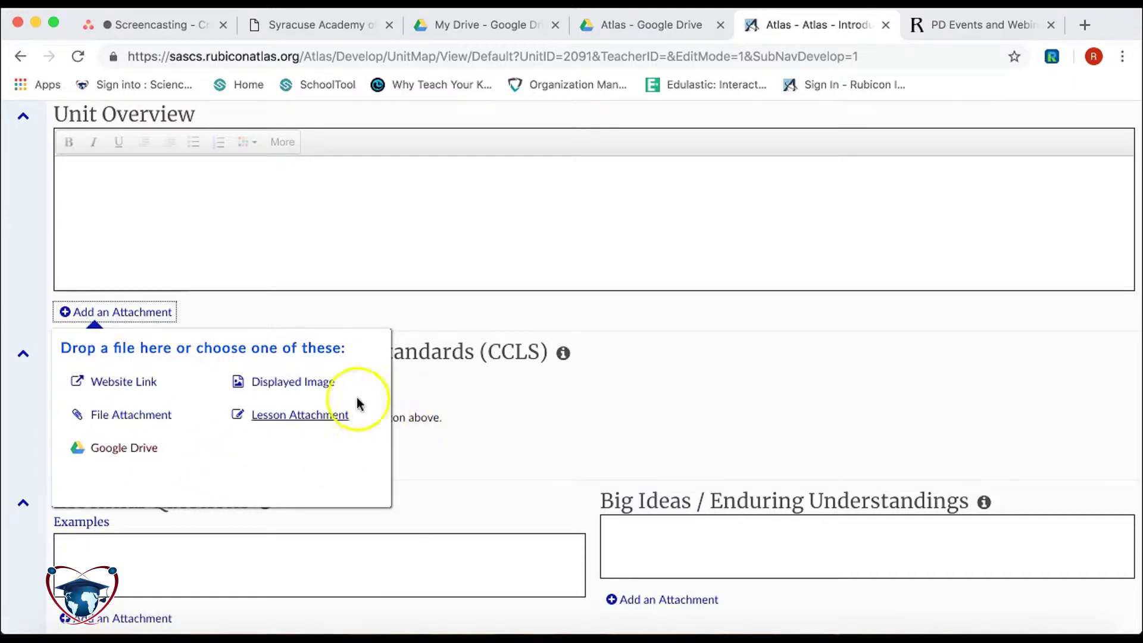
left_click(700, 334)
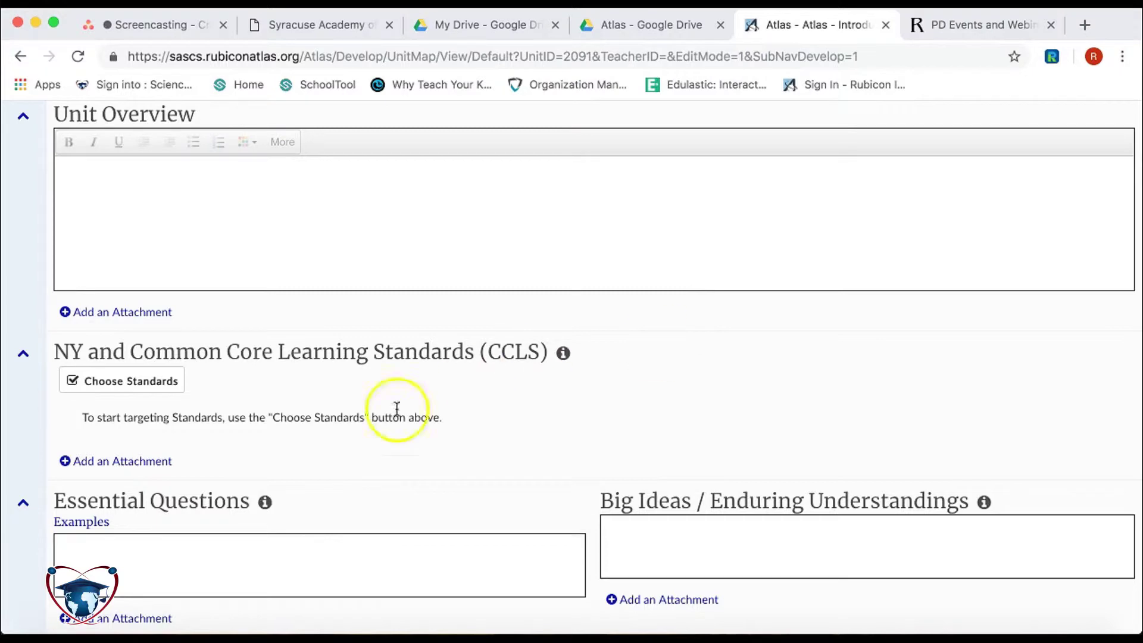
Browse the standards available for the unit under NY: CCLS: Mathematics, NY: 5th Grade, with all strands
scroll(277, 422, "down", 2)
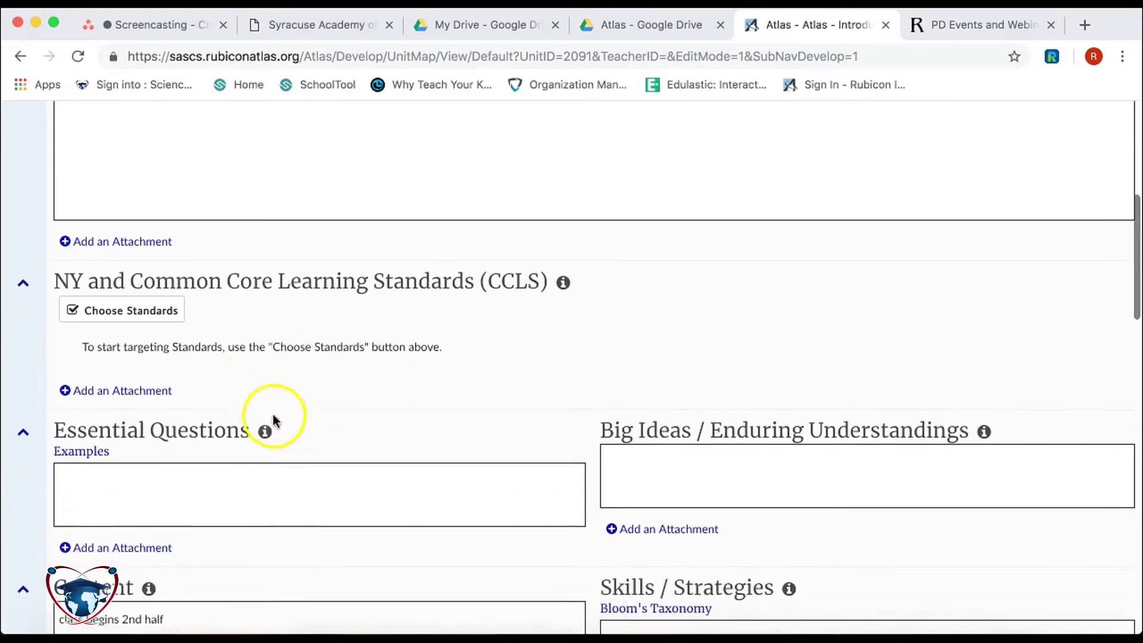
left_click(146, 308)
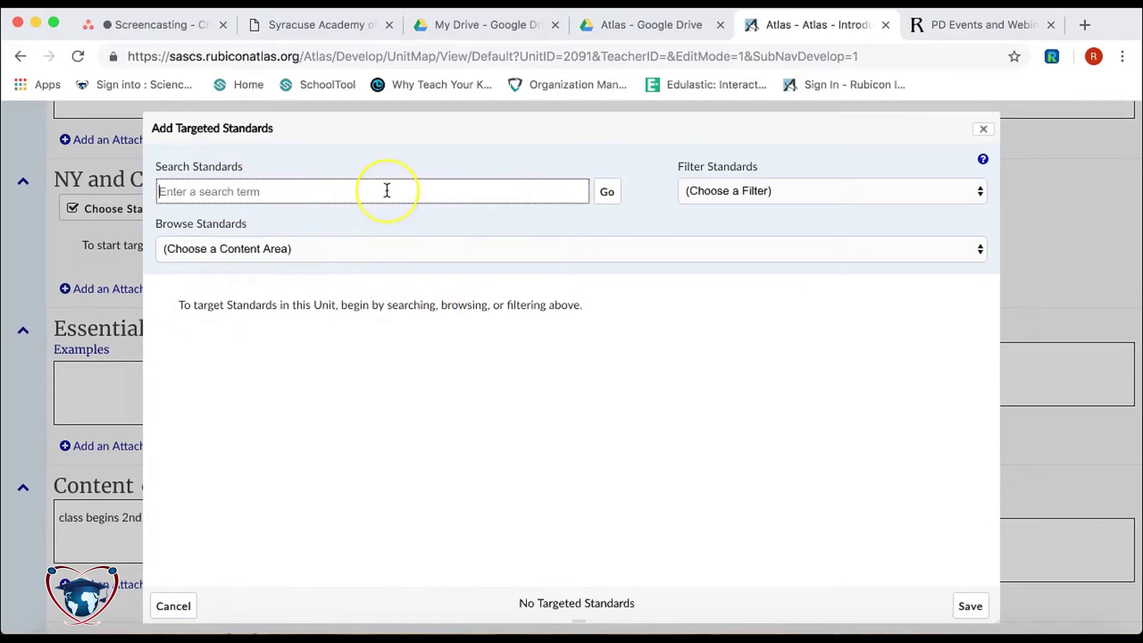
left_click(366, 259)
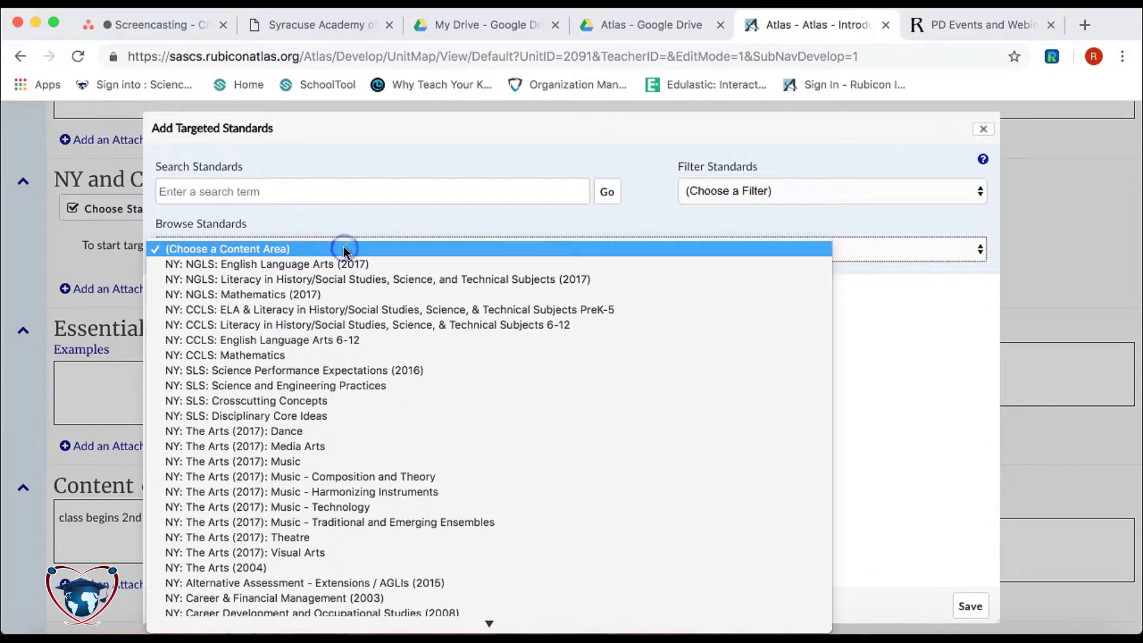
left_click(293, 356)
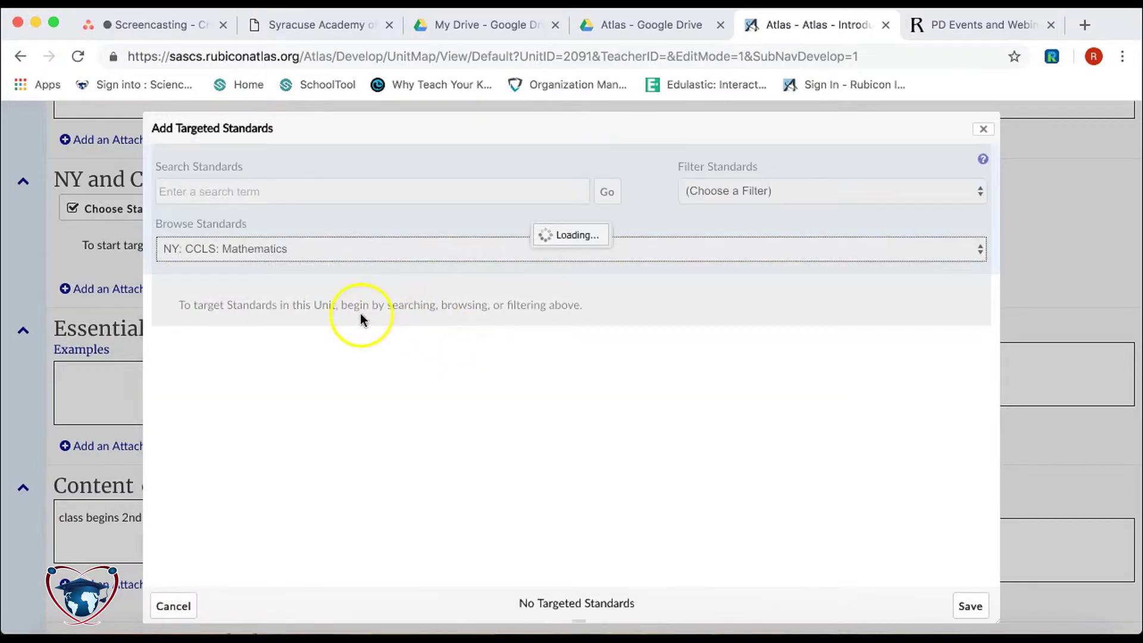
left_click(314, 277)
left_click(273, 385)
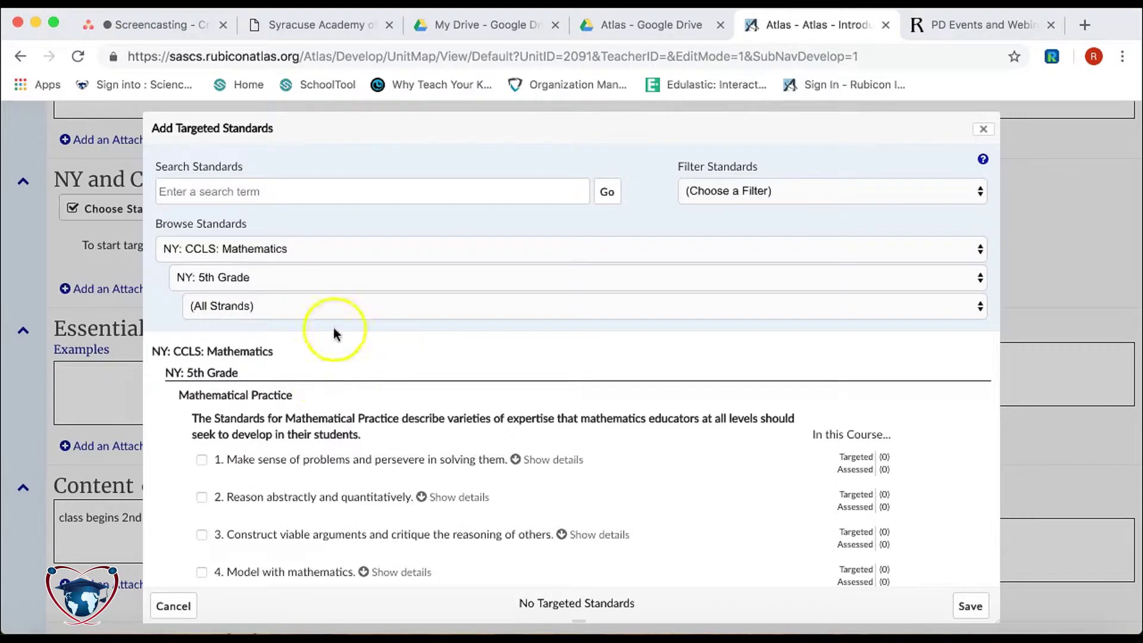
left_click(312, 305)
left_click(312, 302)
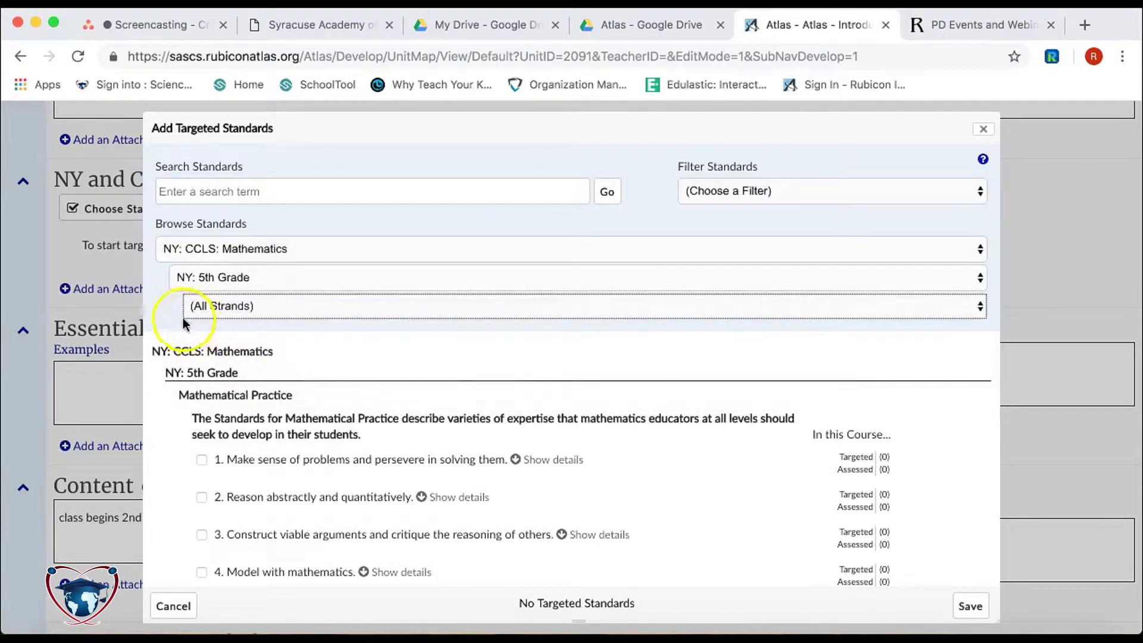
Target Mathematical Practice standards 1 to 4, save the selection, and show the details of standard 1 in the unit
left_click(201, 459)
left_click(202, 496)
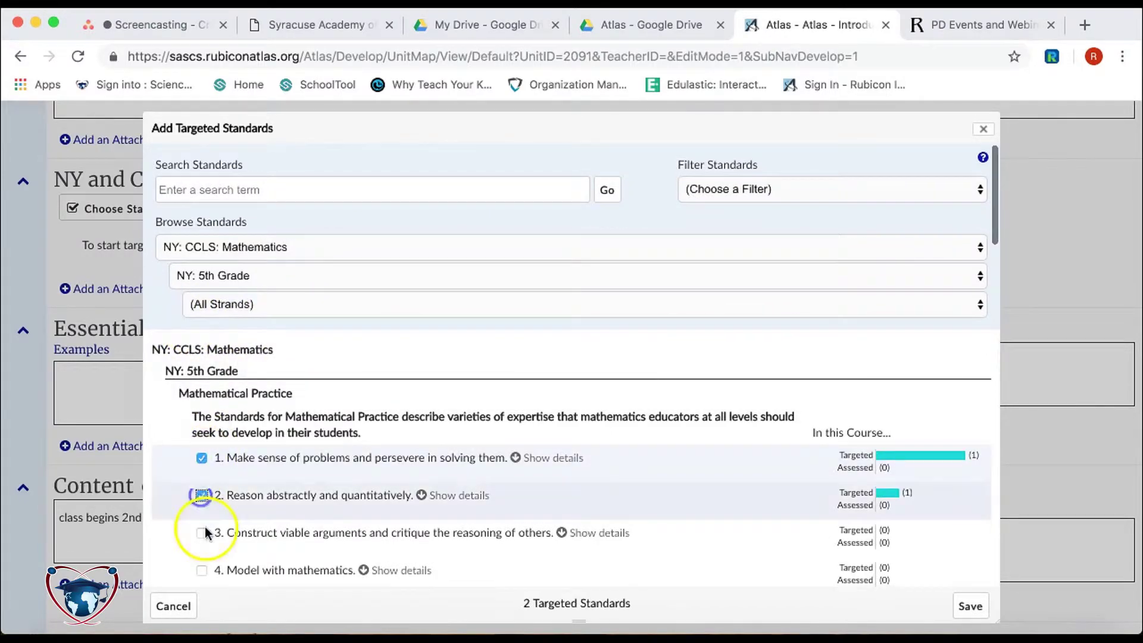
left_click(202, 533)
left_click(200, 568)
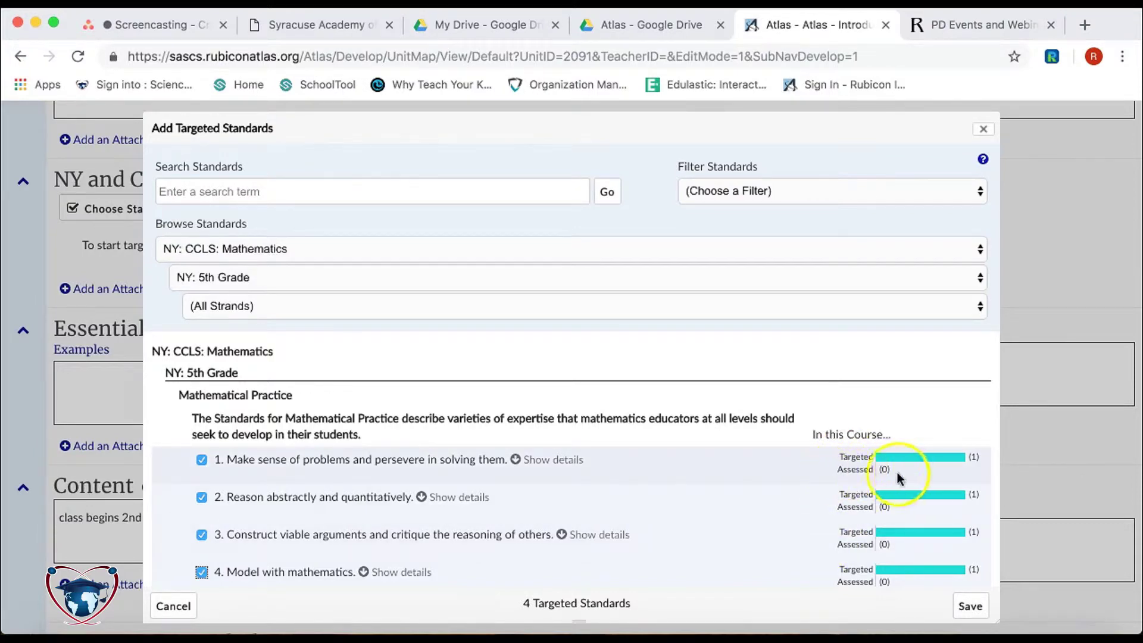
left_click(970, 605)
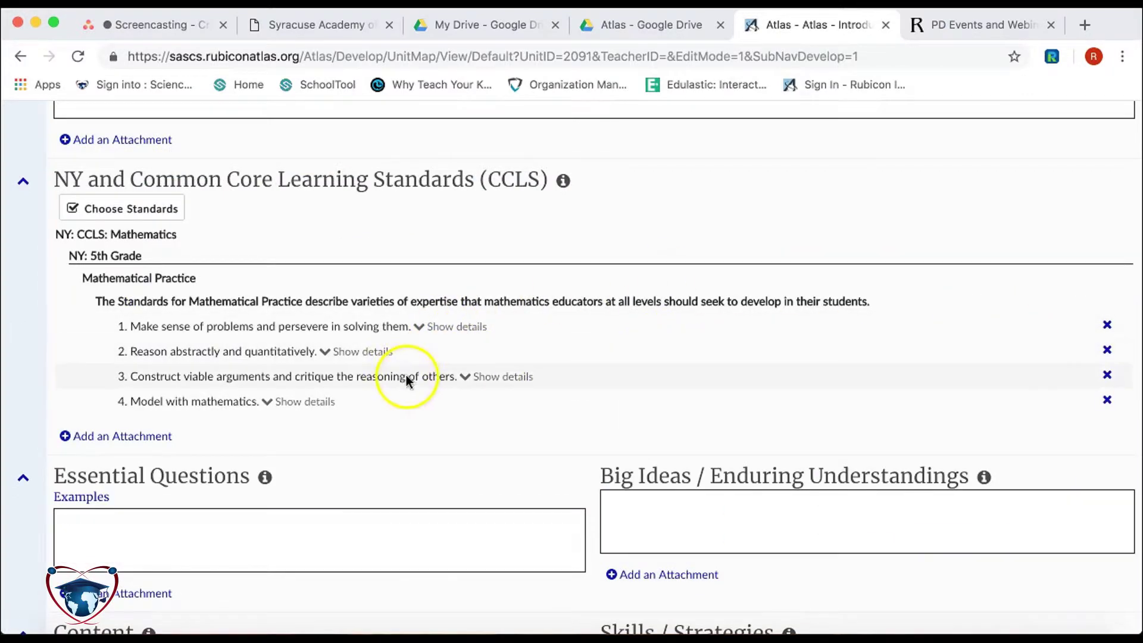
left_click(435, 328)
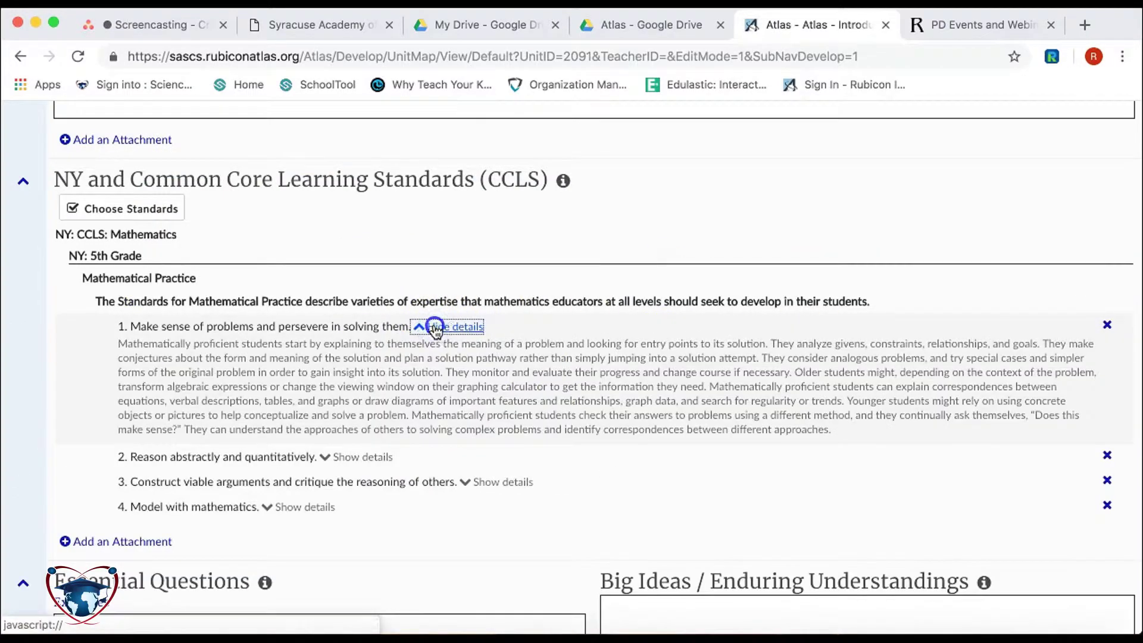
Hide the details of standard 1 and read the guidance notes for Essential Questions and Skills / Strategies
left_click(436, 329)
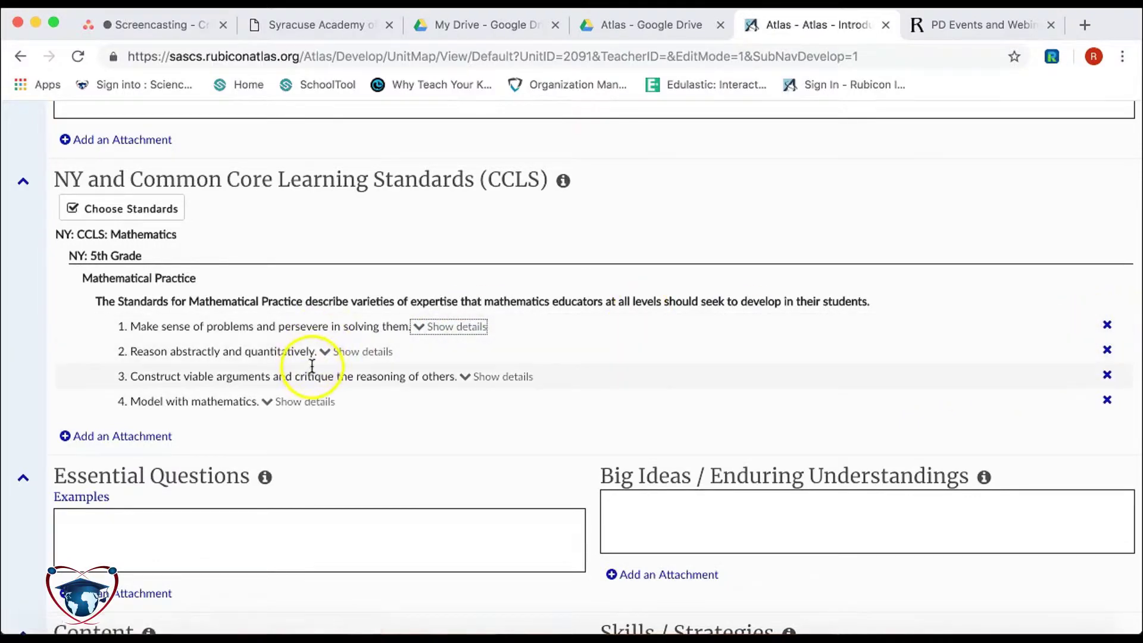
scroll(89, 356, "down", 3)
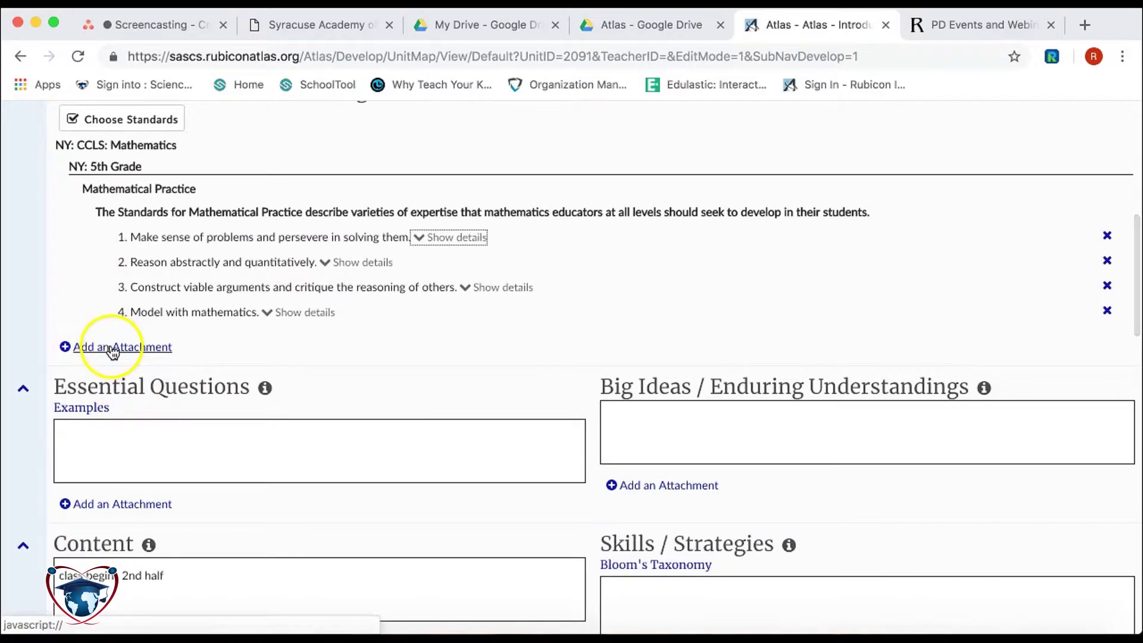
scroll(37, 339, "down", 2)
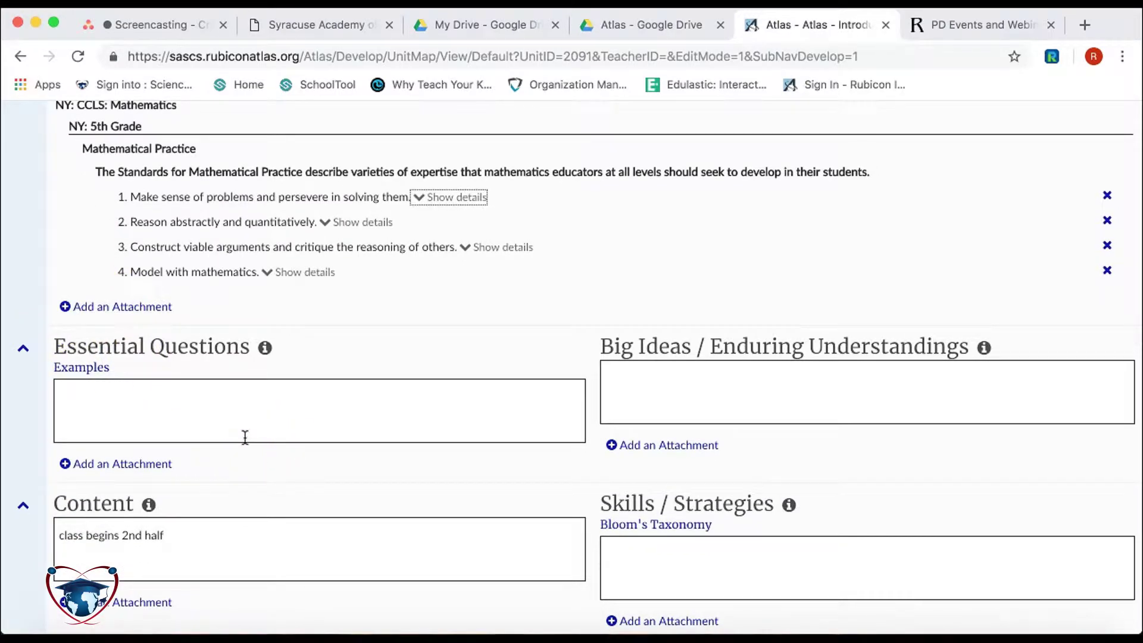
mouse_move(264, 349)
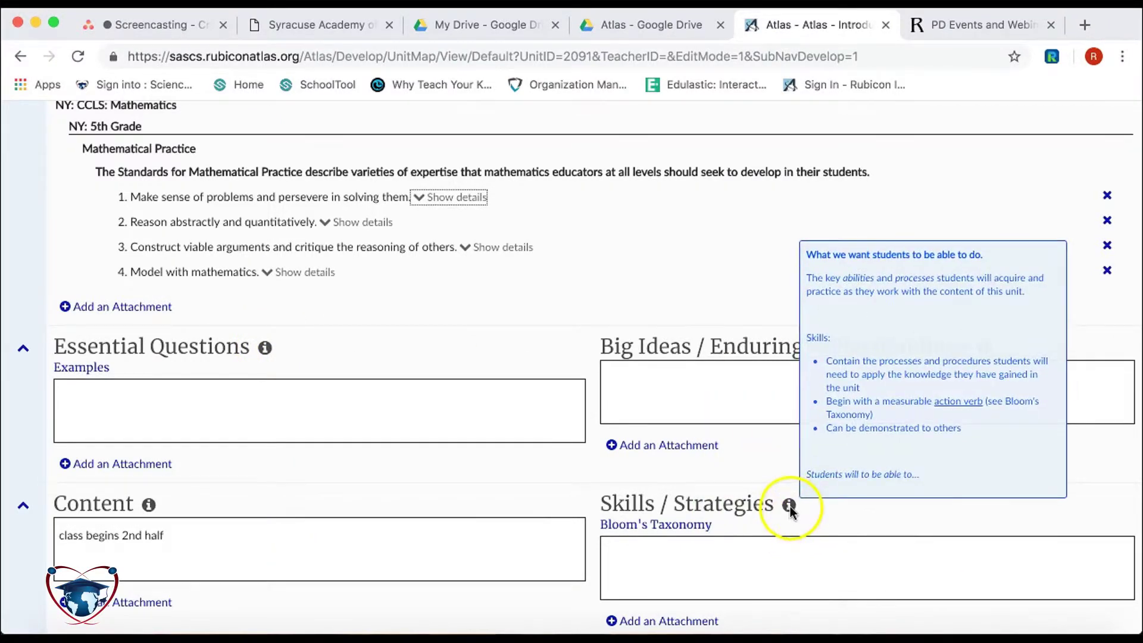
Enter "What is mathematics?" in the unit's Essential Questions
scroll(401, 429, "down", 1)
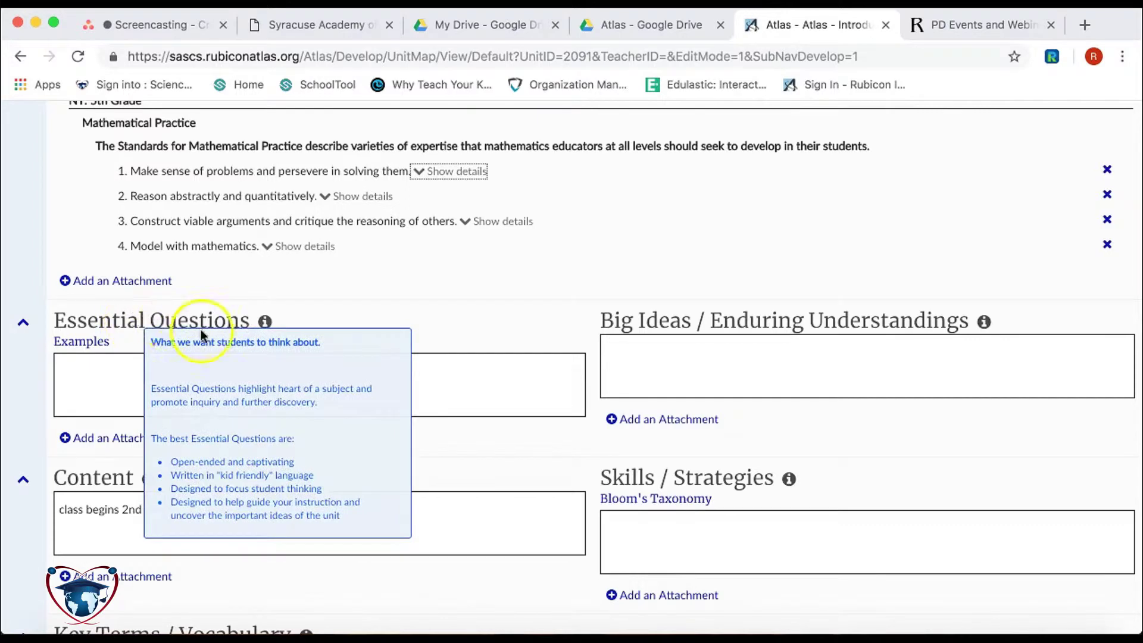
left_click(184, 381)
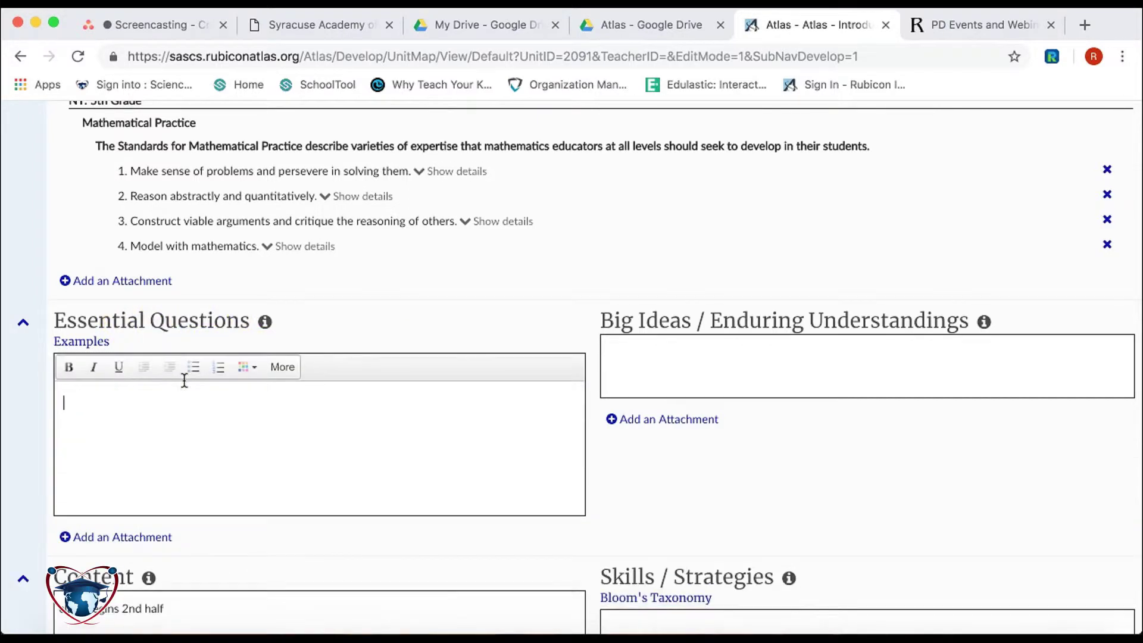
type("What is mathematics?")
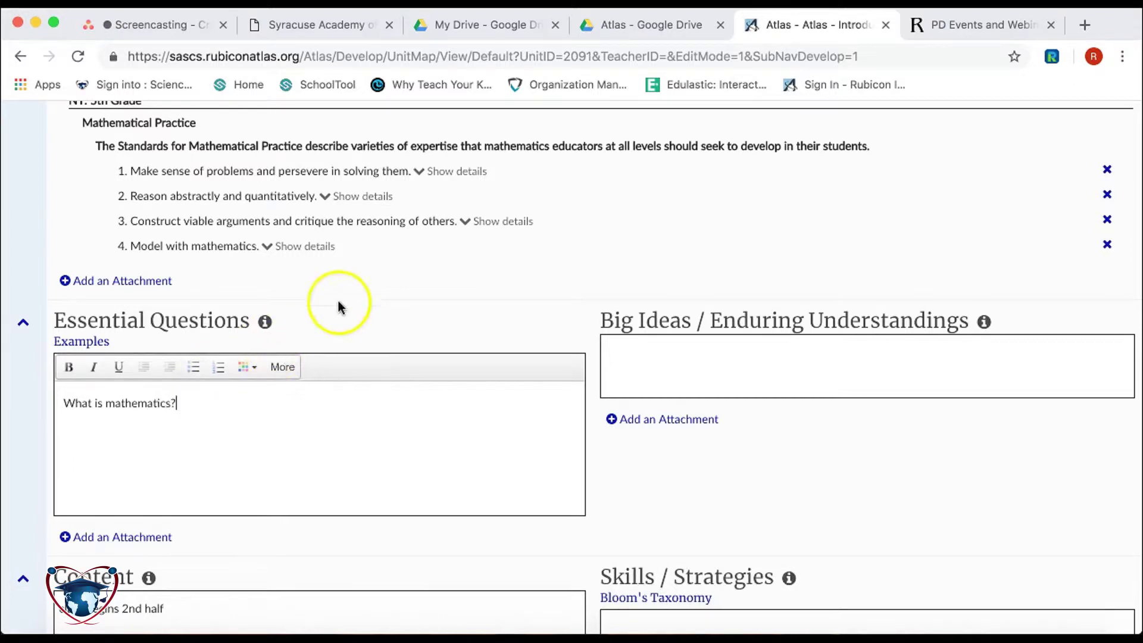
left_click(369, 296)
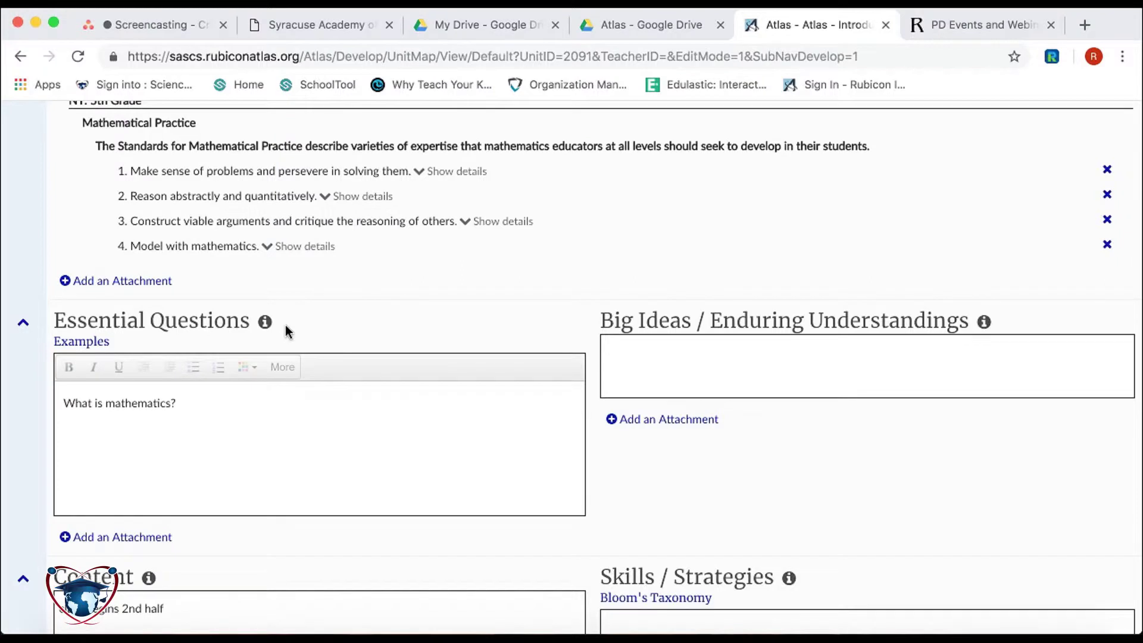
Review the Big Ideas / Enduring Understandings, Skills / Strategies, Content and Key Terms / Vocabulary fields and their guidance notes without entering text
scroll(364, 323, "down", 1)
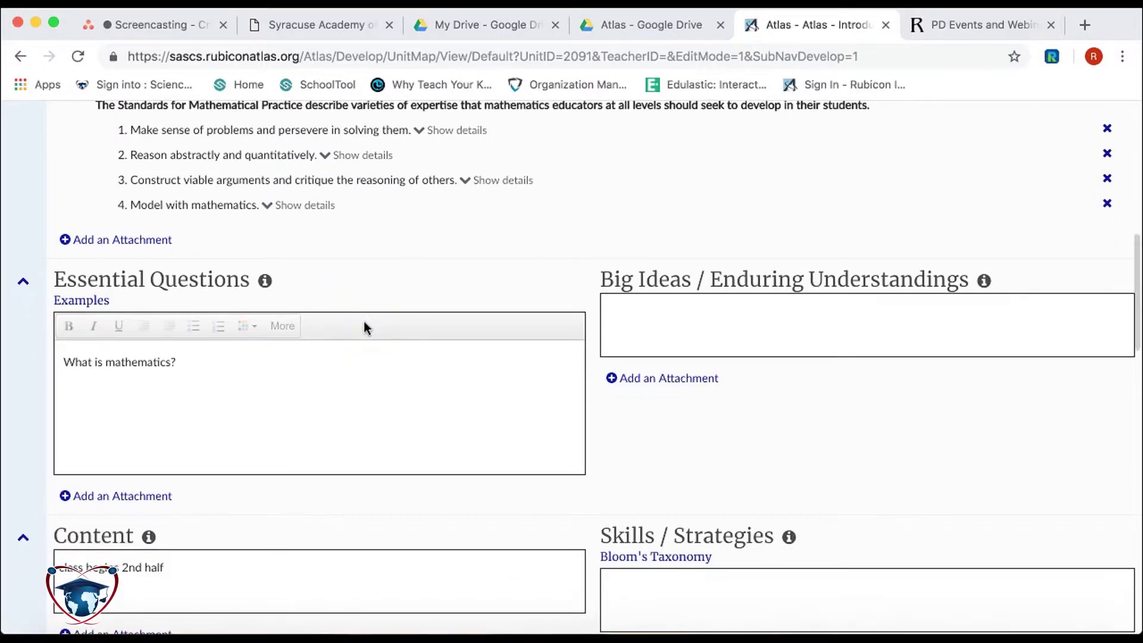
scroll(364, 323, "down", 3)
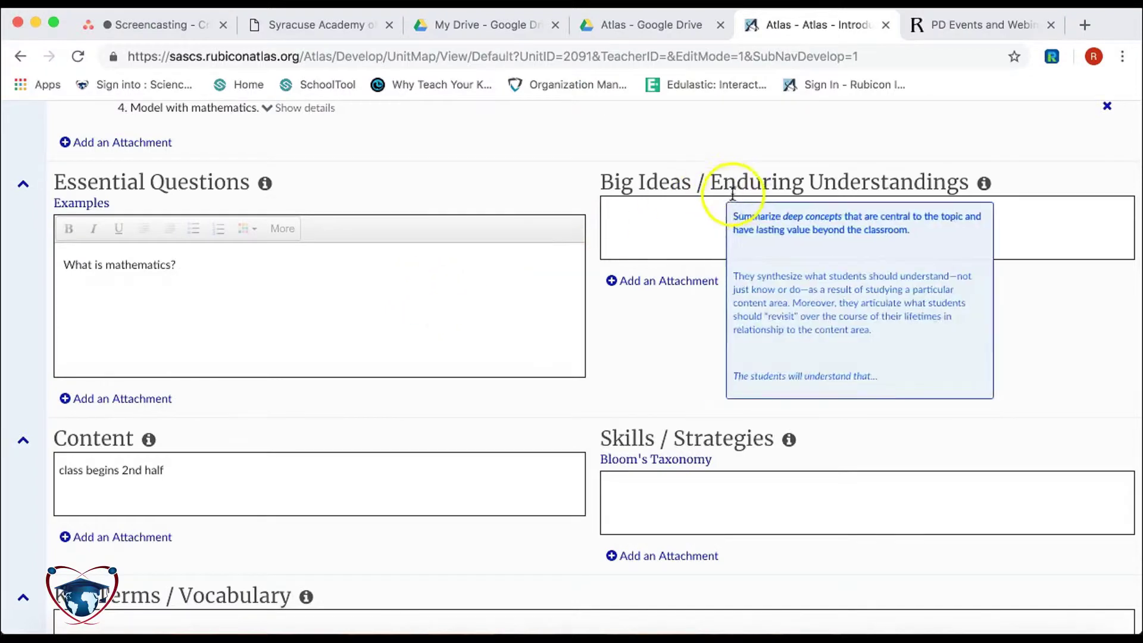
left_click(732, 206)
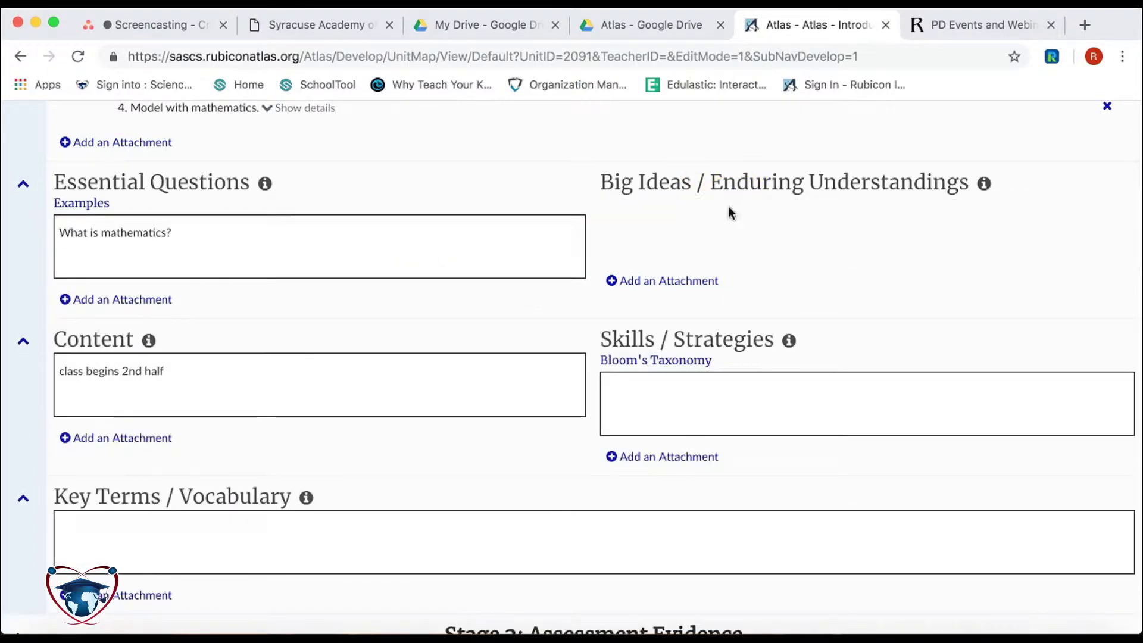
scroll(572, 351, "down", 2)
left_click(661, 387)
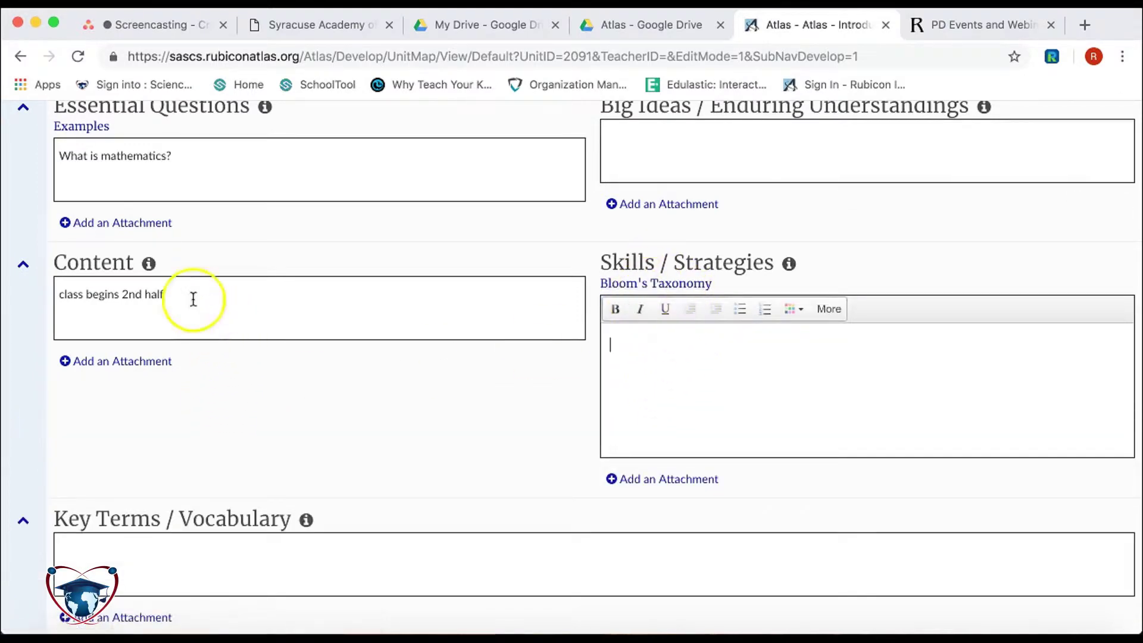
mouse_move(145, 268)
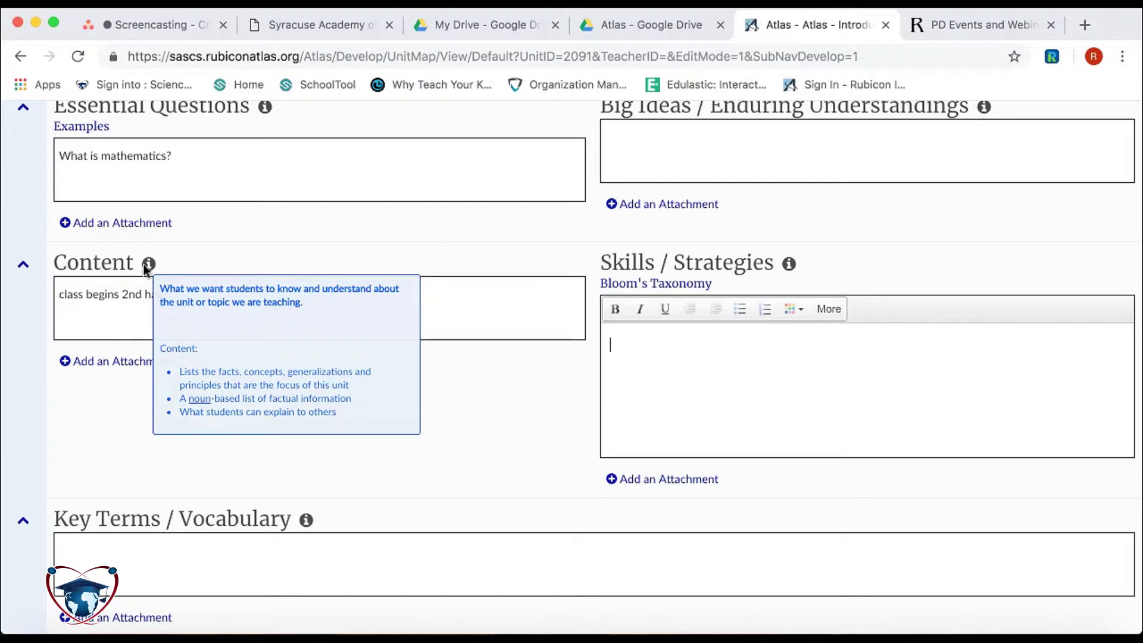
left_click(385, 416)
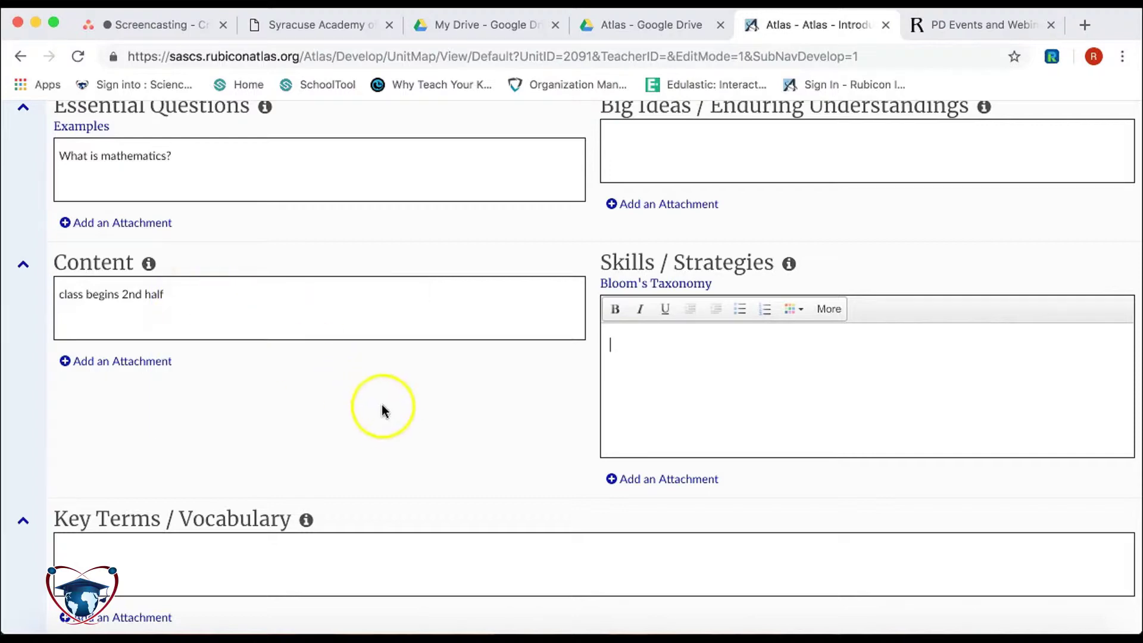
scroll(380, 402, "down", 5)
left_click(368, 419)
left_click(254, 316)
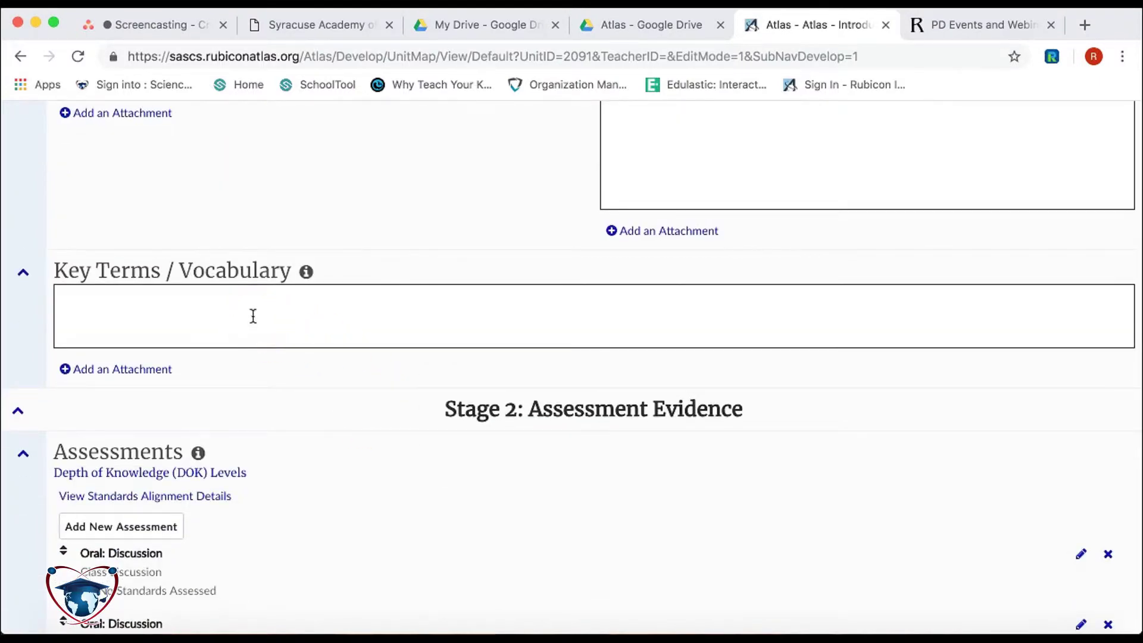
Add a new assessment under Stage 2: Assessment Evidence, named "Introduction to 5th Math Test (4th grade Review)"
scroll(253, 316, "down", 1)
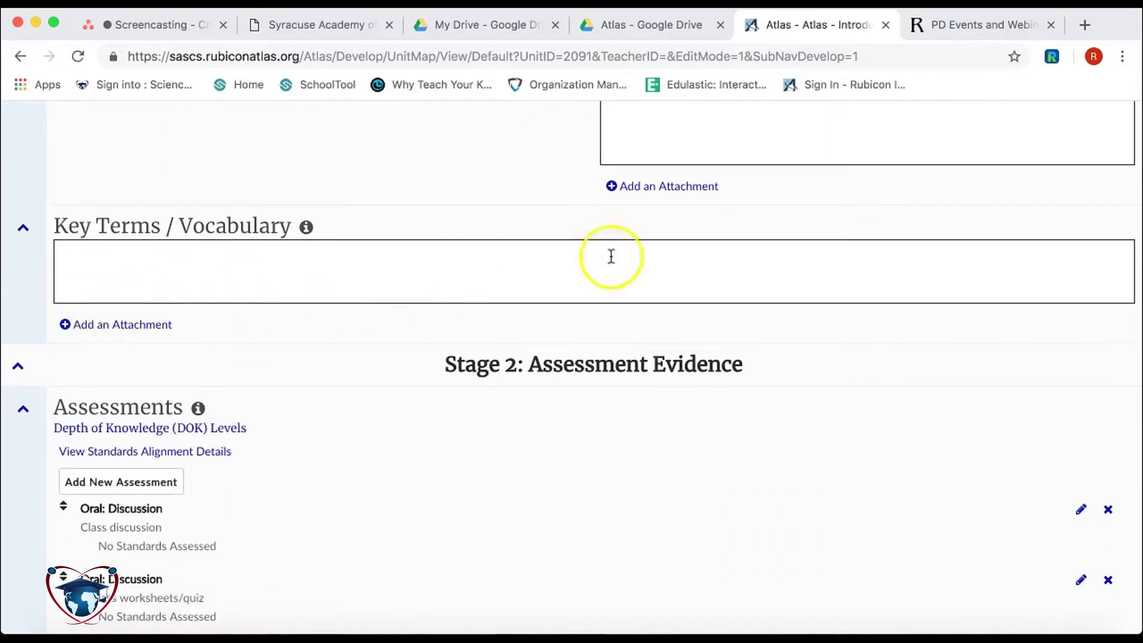
scroll(323, 393, "down", 3)
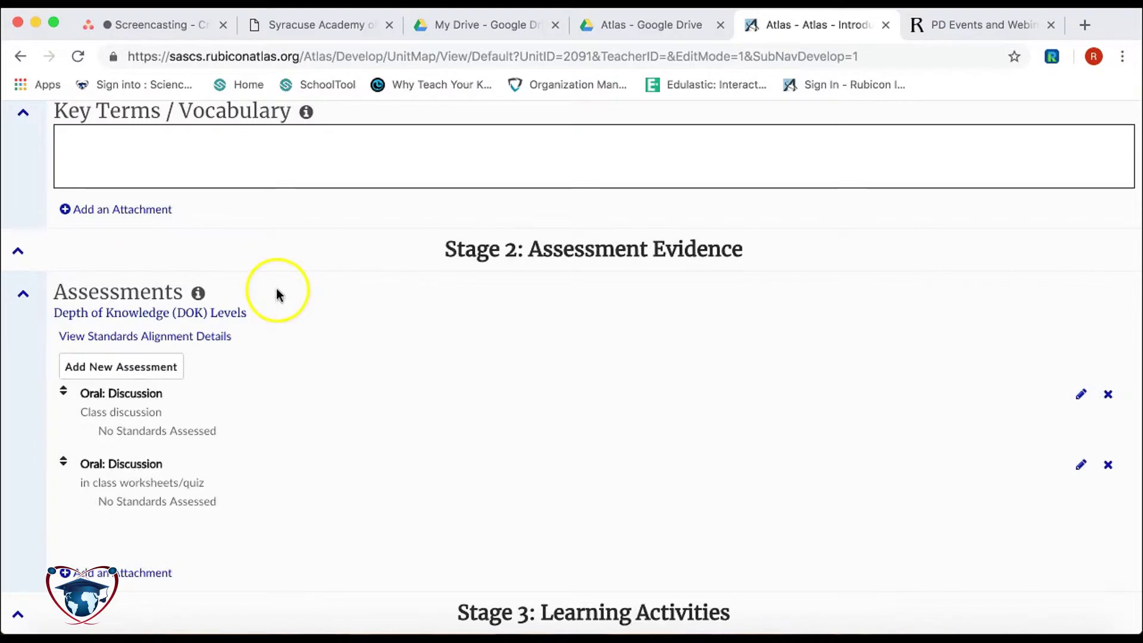
scroll(278, 355, "down", 2)
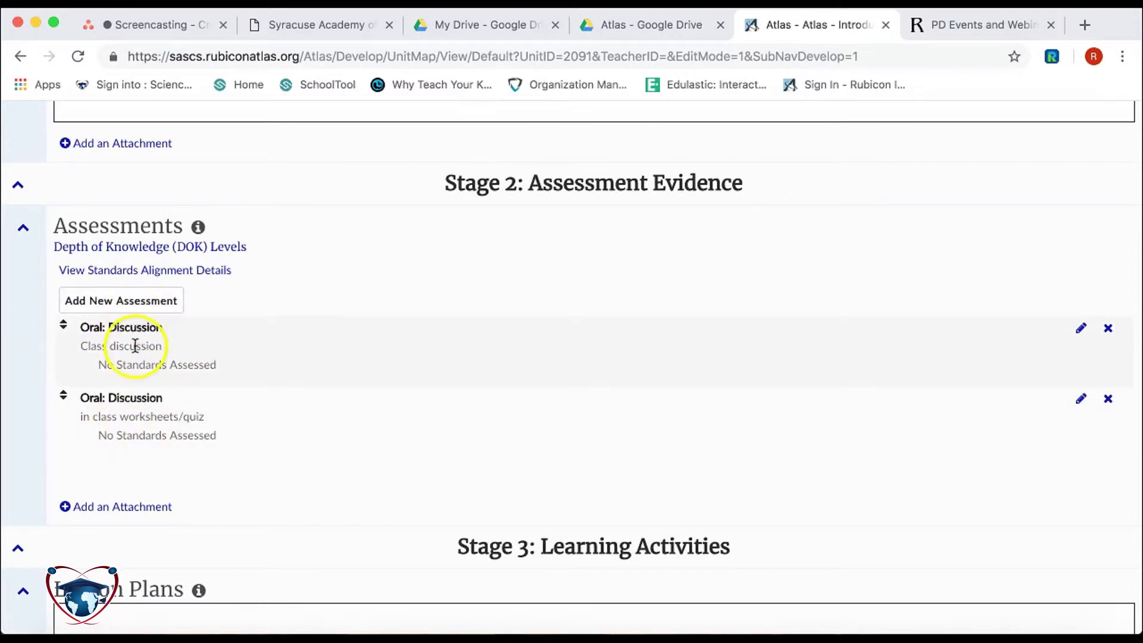
left_click(110, 300)
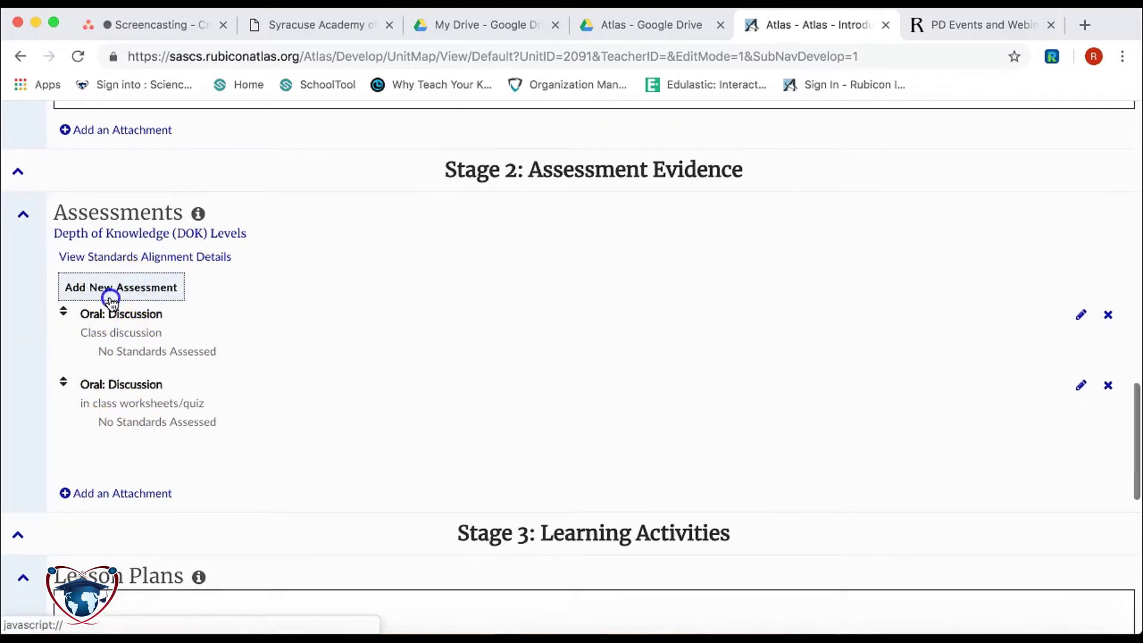
left_click(138, 290)
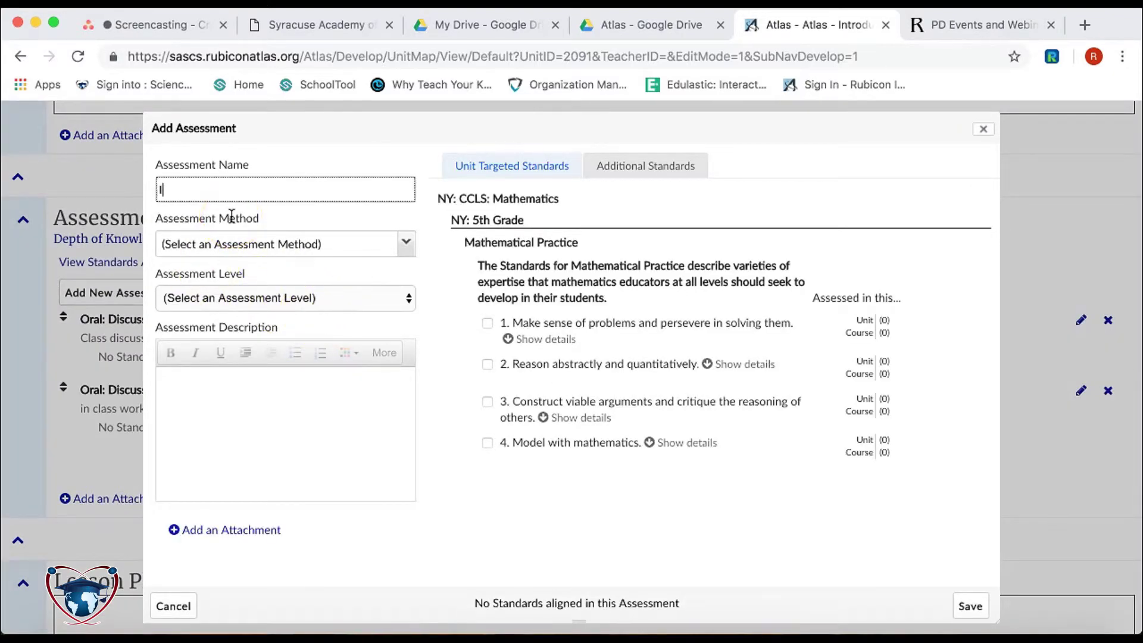
type("Introduction to 5th Math Test (4th grade Review")
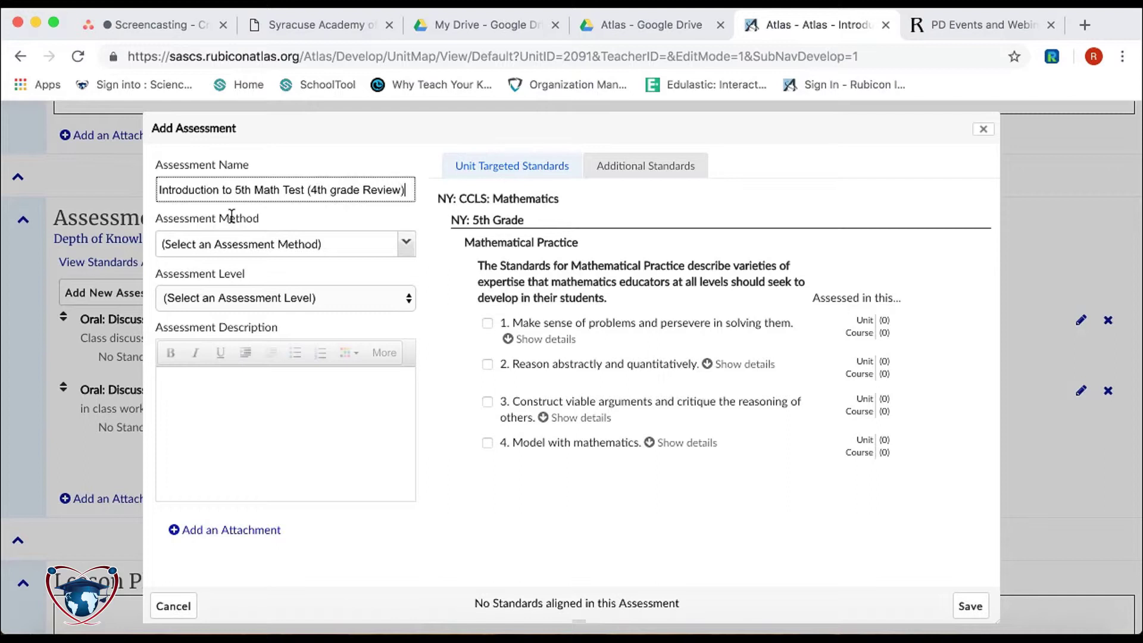
Set the assessment method to Test: Standardized and the assessment level to Summative
left_click(398, 247)
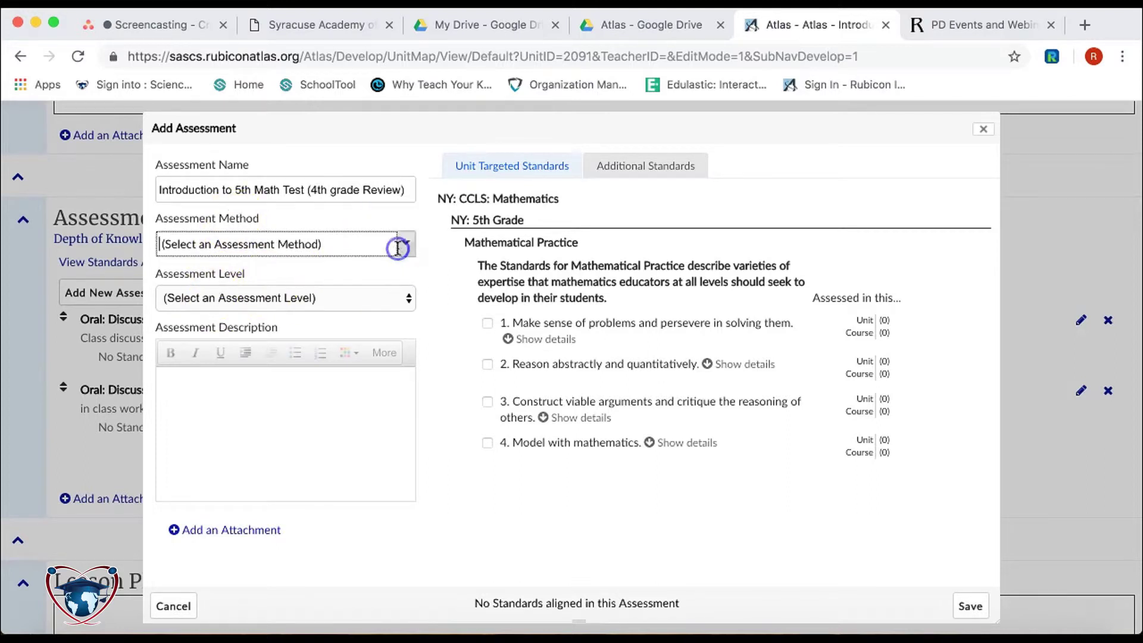
left_click(404, 244)
scroll(329, 405, "down", 5)
scroll(324, 408, "down", 4)
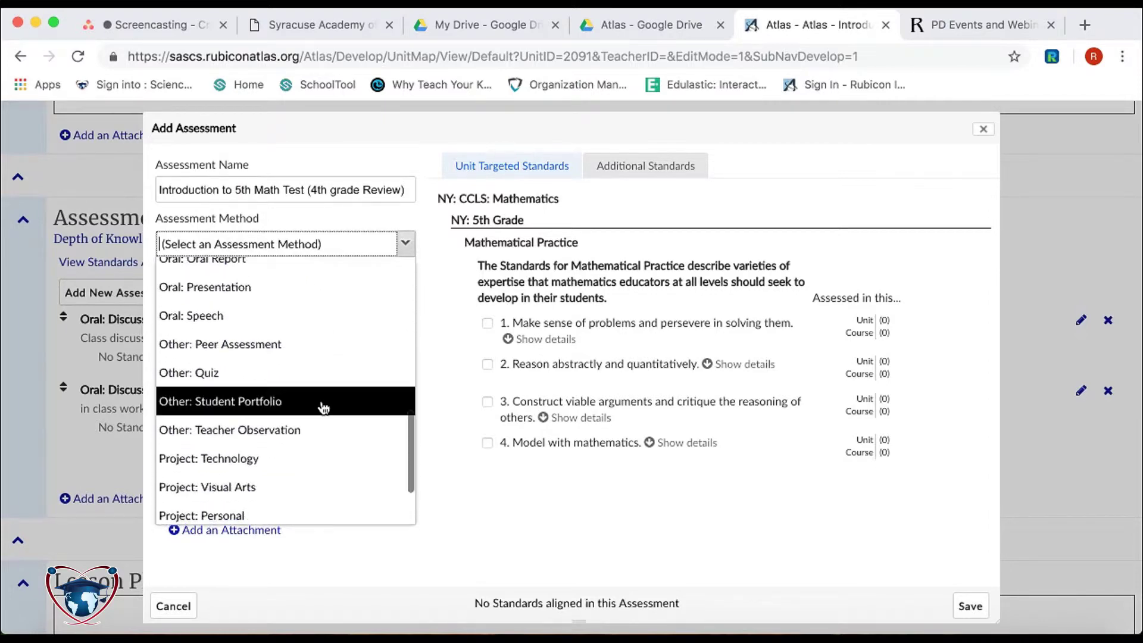
scroll(319, 404, "down", 3)
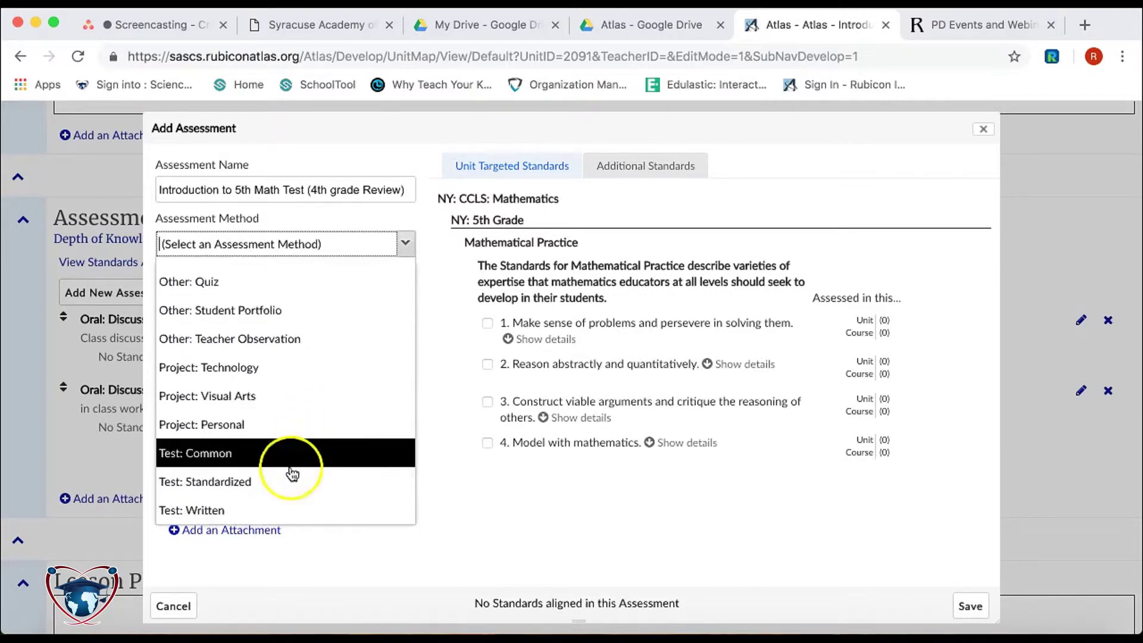
left_click(283, 482)
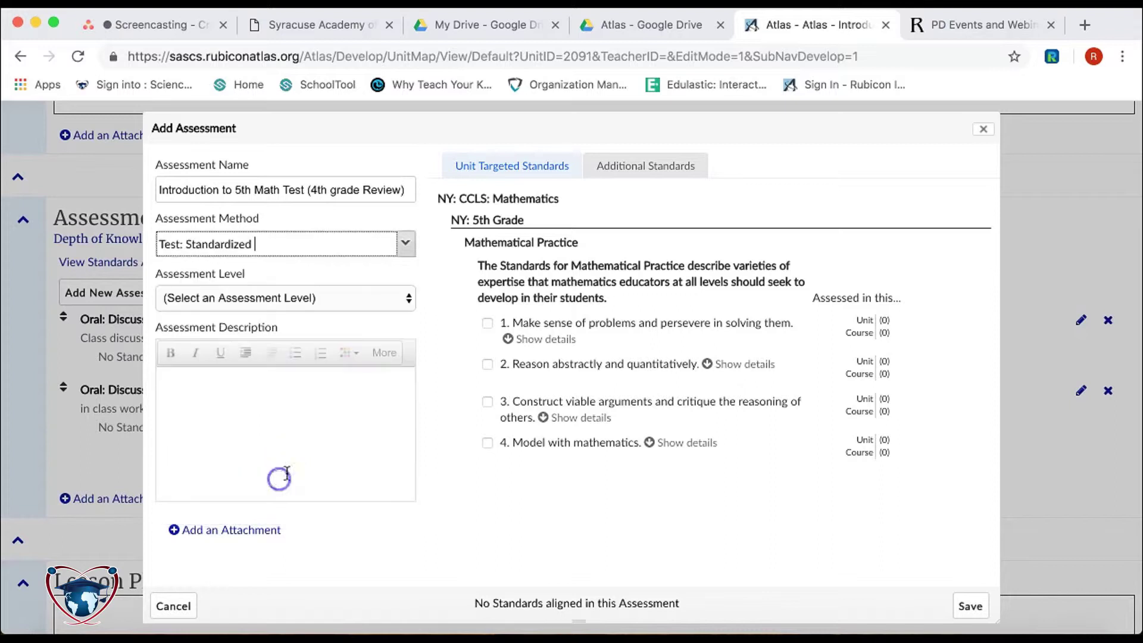
left_click(265, 299)
left_click(252, 326)
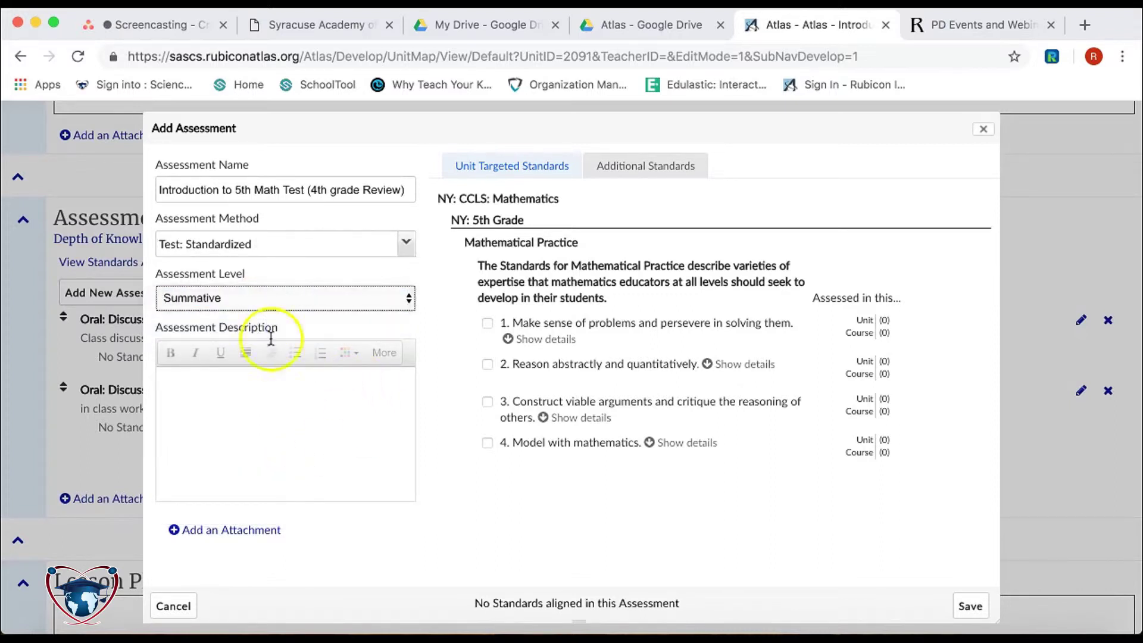
Describe the assessment as "4th grade concept review and assessment.", align it to Mathematical Practice standard 1, and save it
left_click(283, 444)
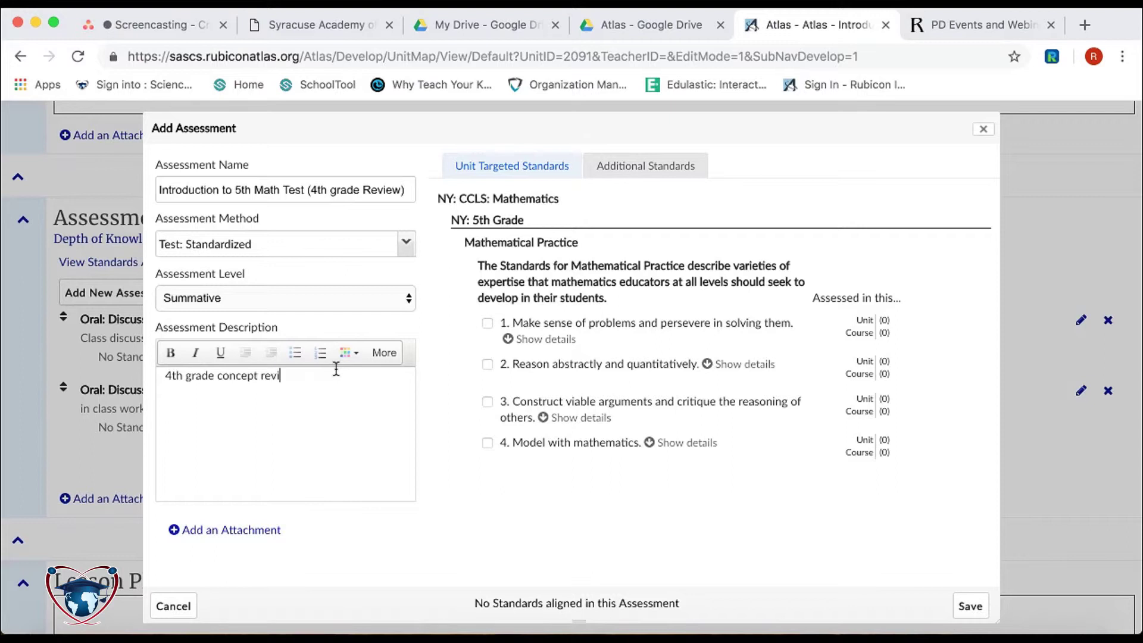
type("ssment.")
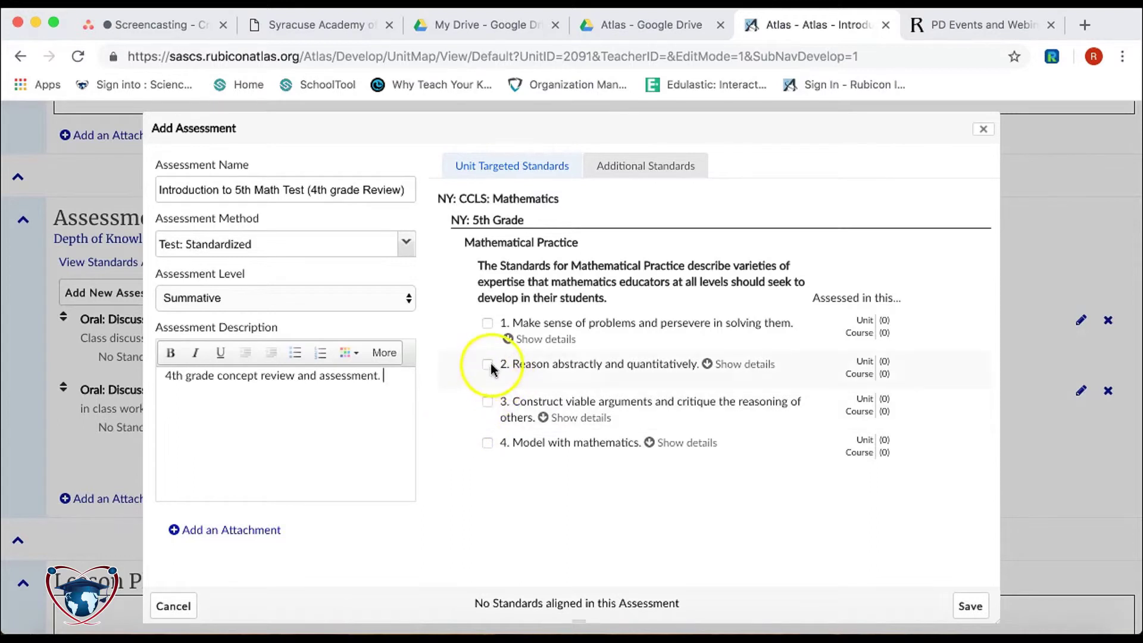
left_click(488, 323)
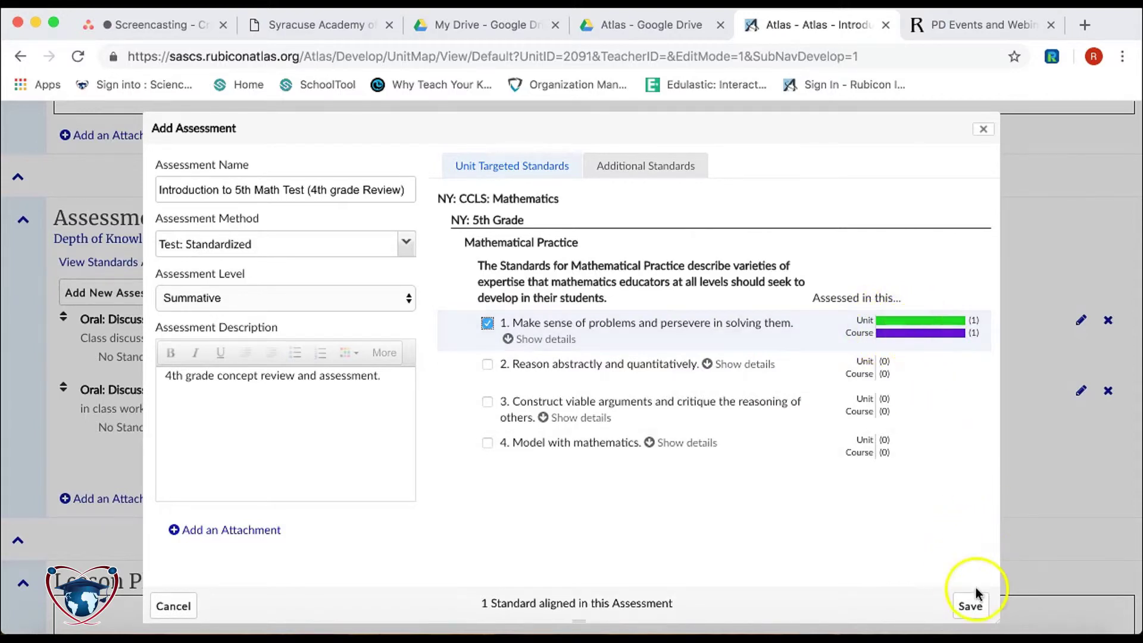
left_click(968, 606)
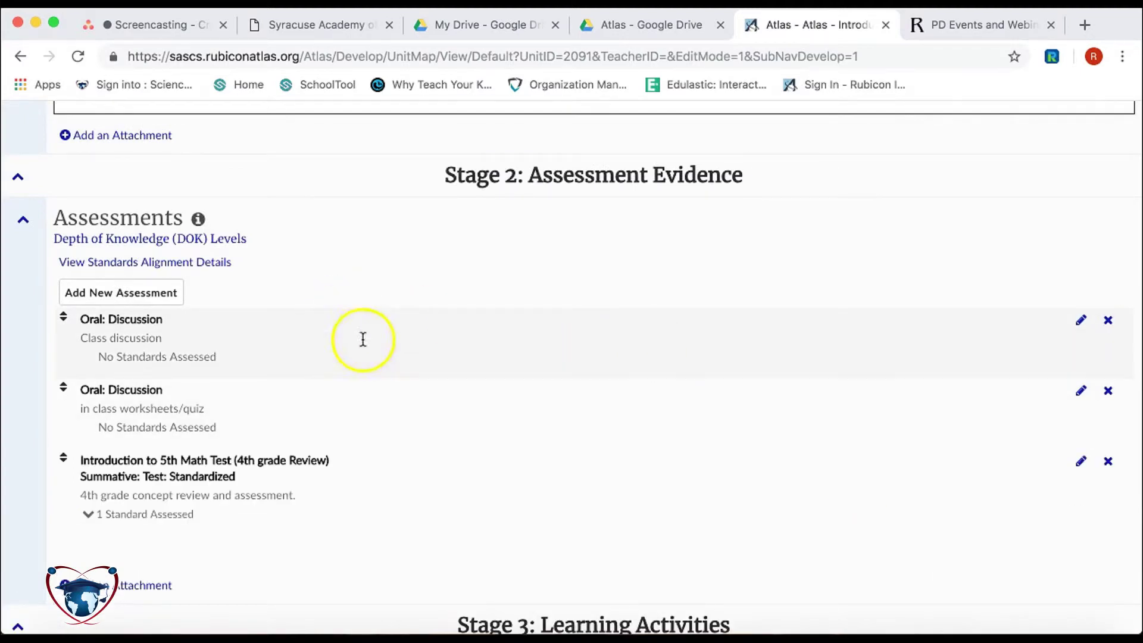
Show the standard assessed by the Introduction to 5th Math Test in the Assessments list
scroll(332, 485, "down", 2)
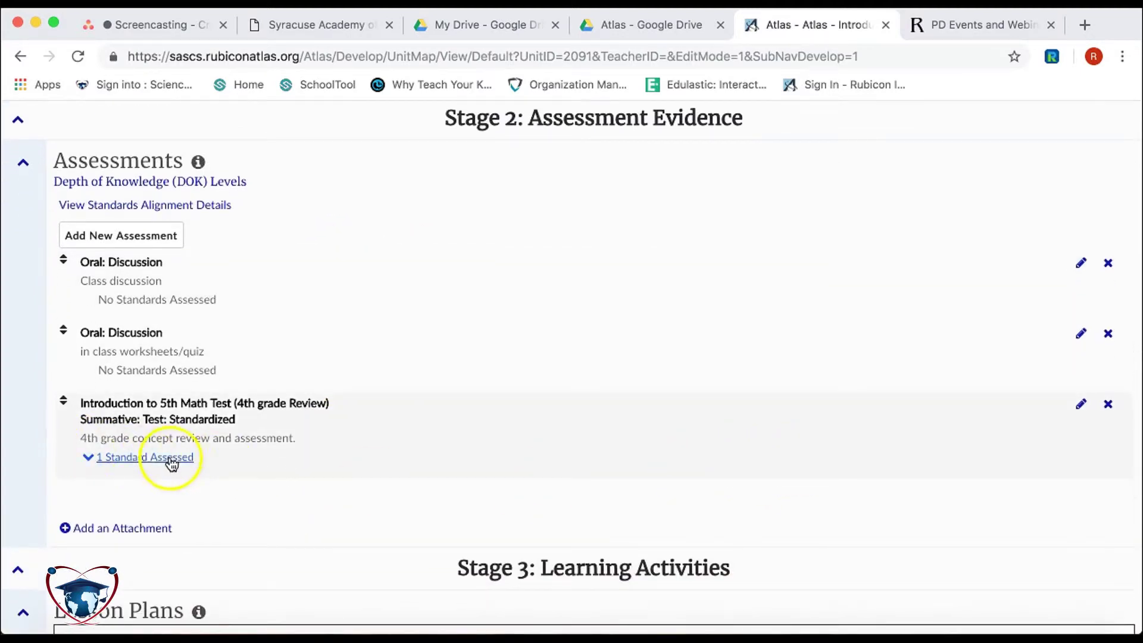
left_click(92, 458)
scroll(47, 466, "down", 2)
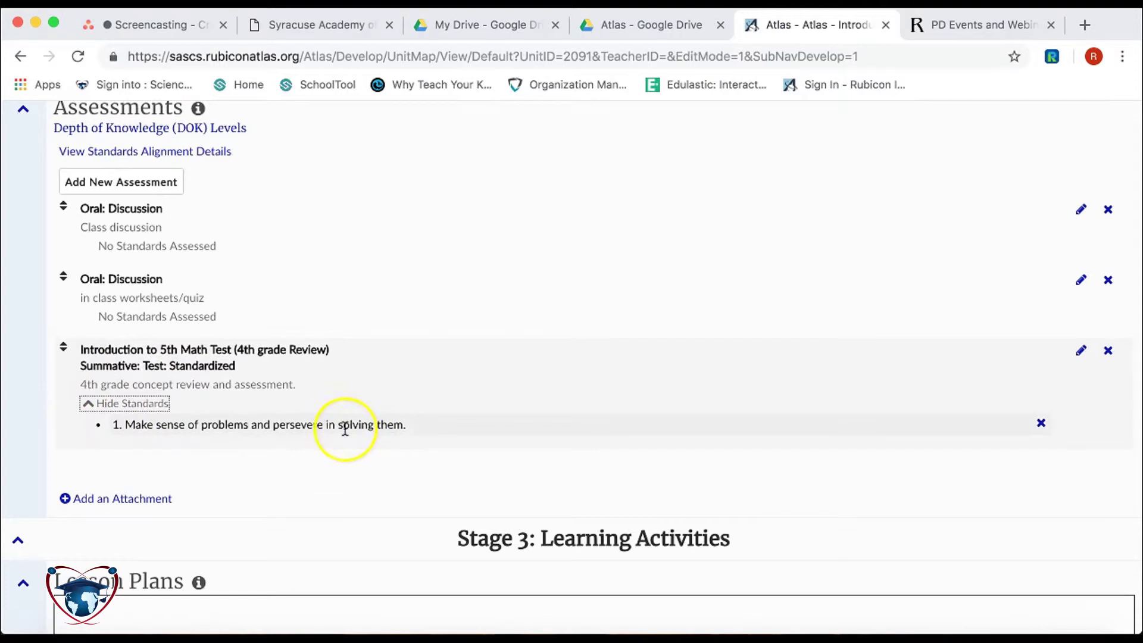
Look over the Lesson Plans, Differentiation and Resources fields under Stage 3: Learning Activities
scroll(345, 432, "down", 2)
scroll(345, 429, "down", 5)
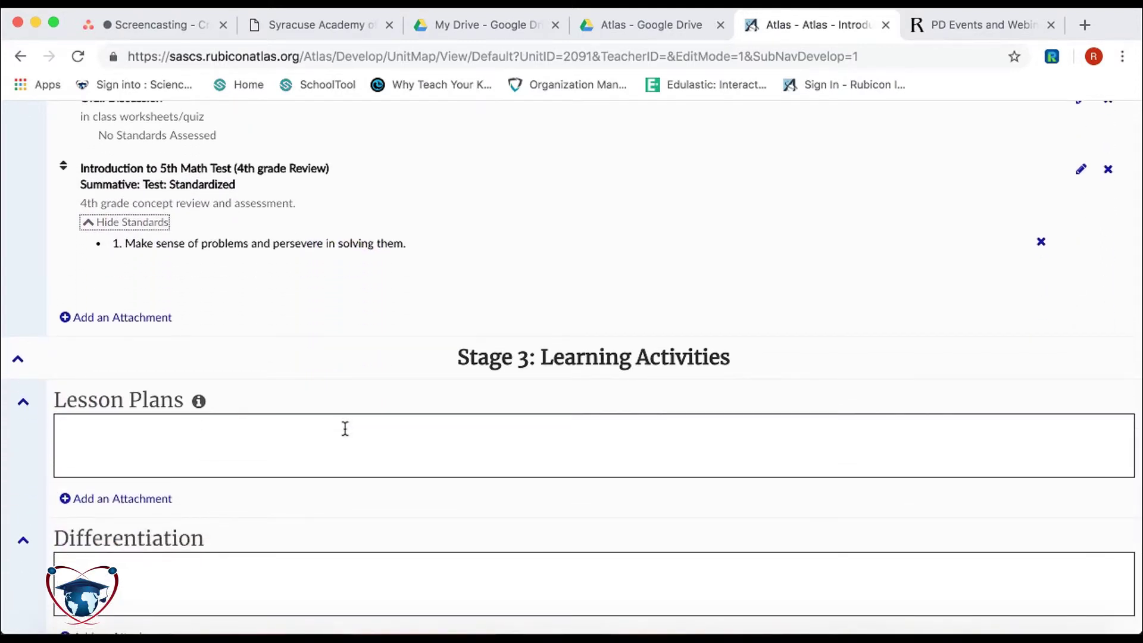
scroll(345, 429, "down", 2)
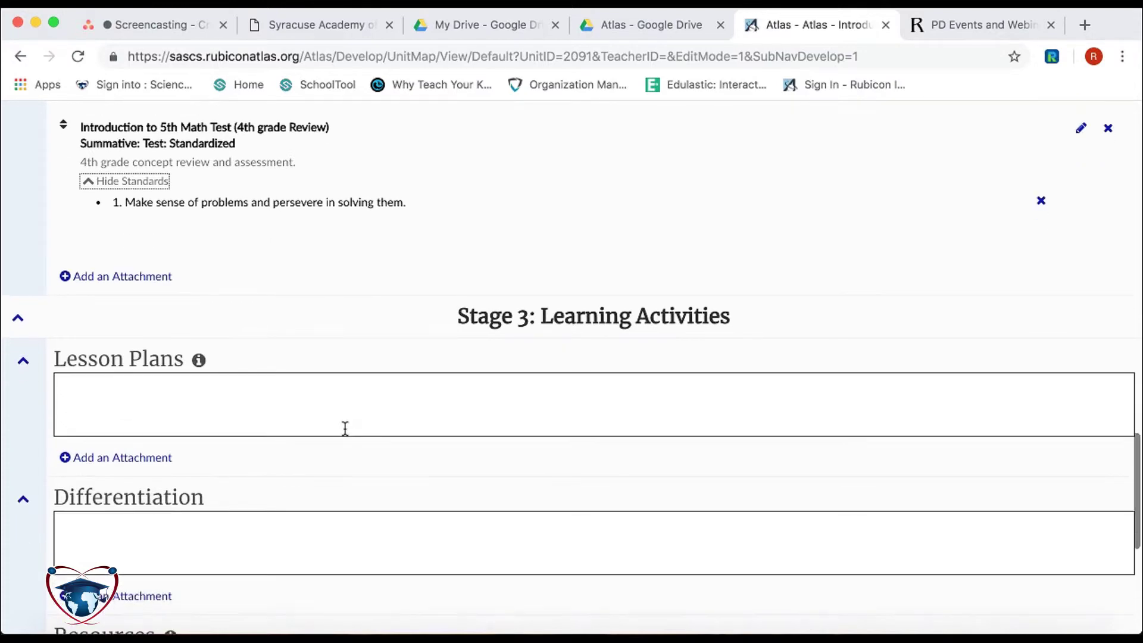
scroll(345, 429, "down", 3)
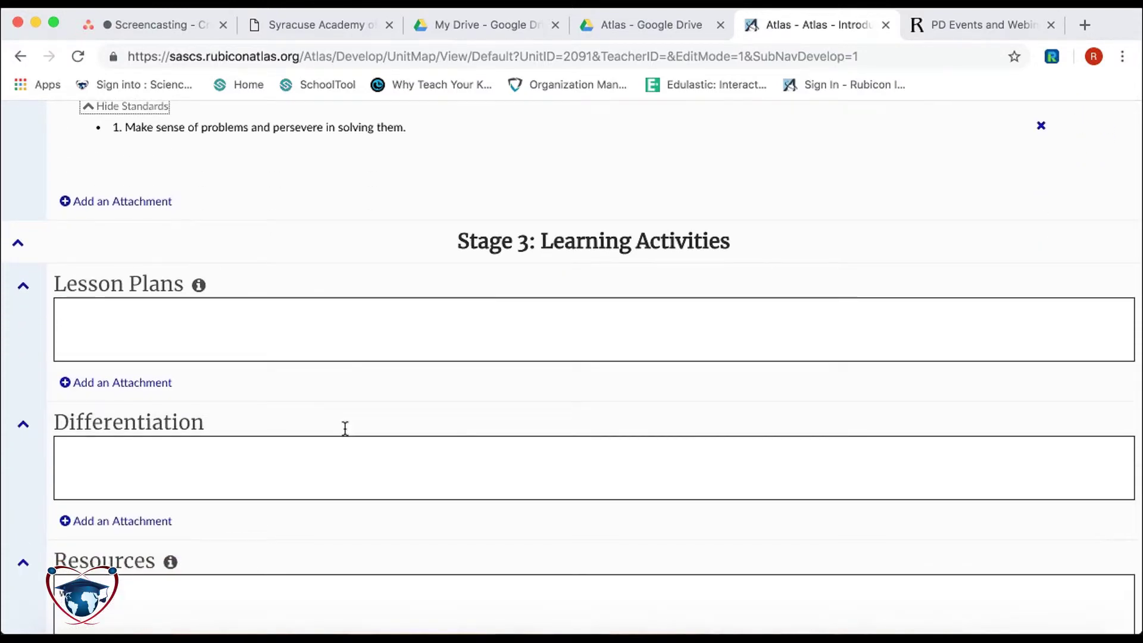
Examine the remaining Stage 3 fields down to Unit Reflection, opening the empty Lesson Plans and Differentiation text areas
scroll(344, 429, "down", 1)
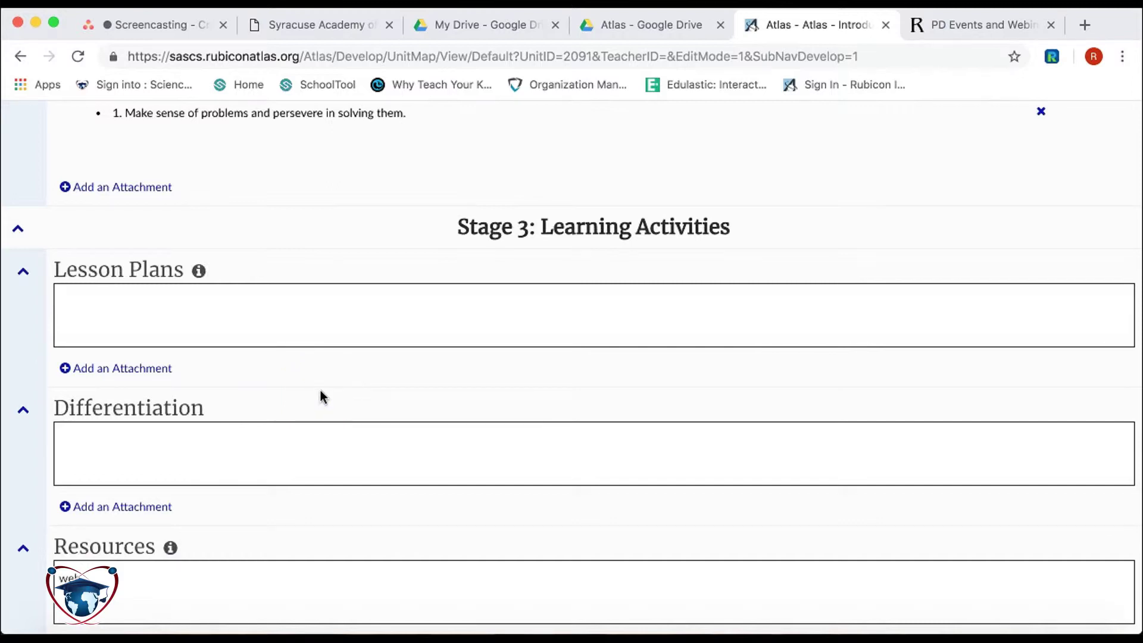
scroll(320, 391, "down", 4)
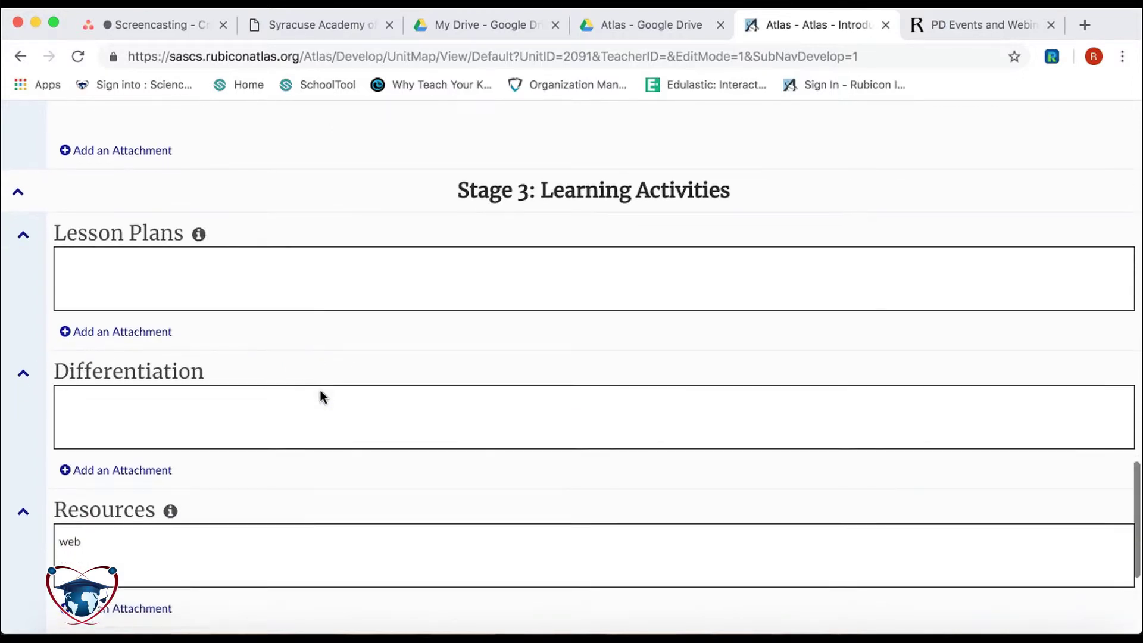
scroll(320, 398, "down", 2)
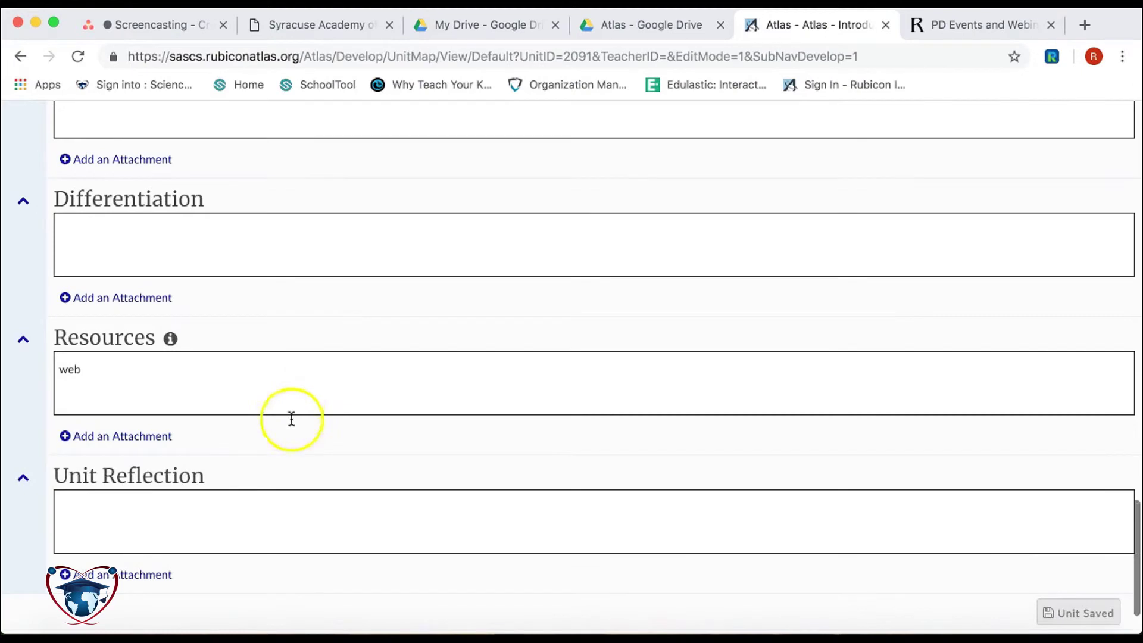
scroll(202, 430, "up", 3)
left_click(426, 187)
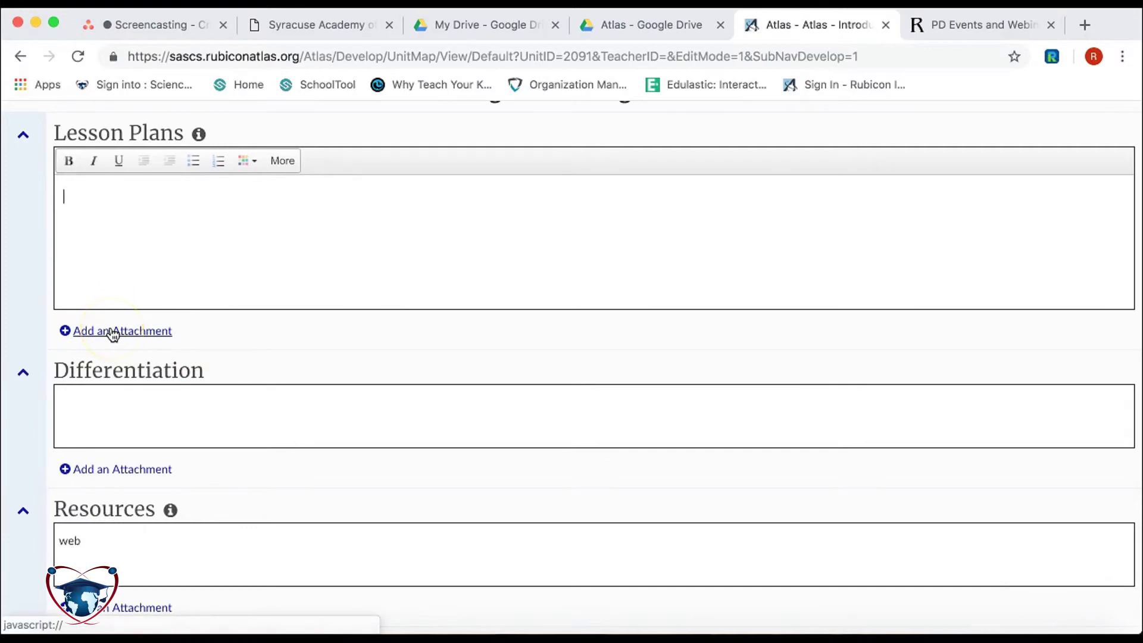
scroll(220, 405, "down", 1)
left_click(183, 382)
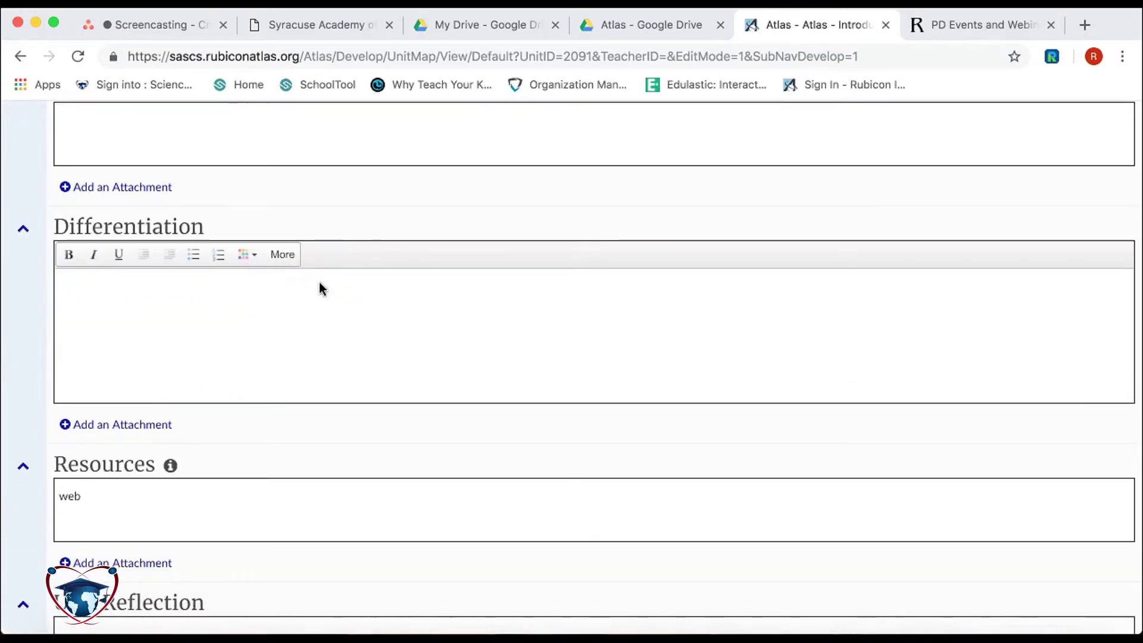
scroll(292, 412, "down", 1)
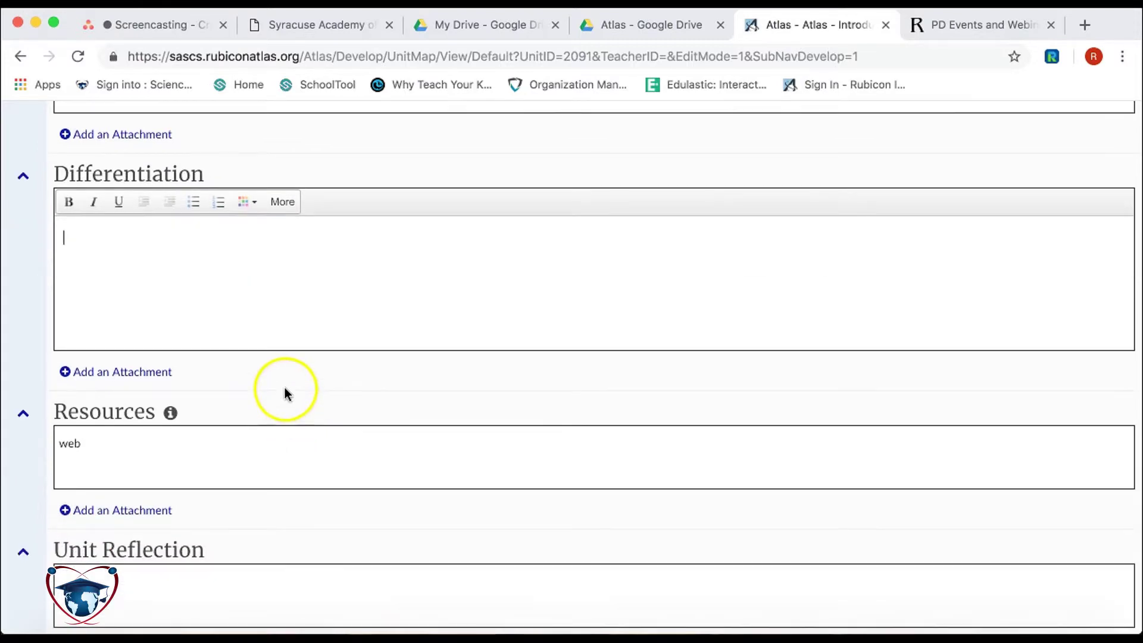
scroll(242, 416, "down", 3)
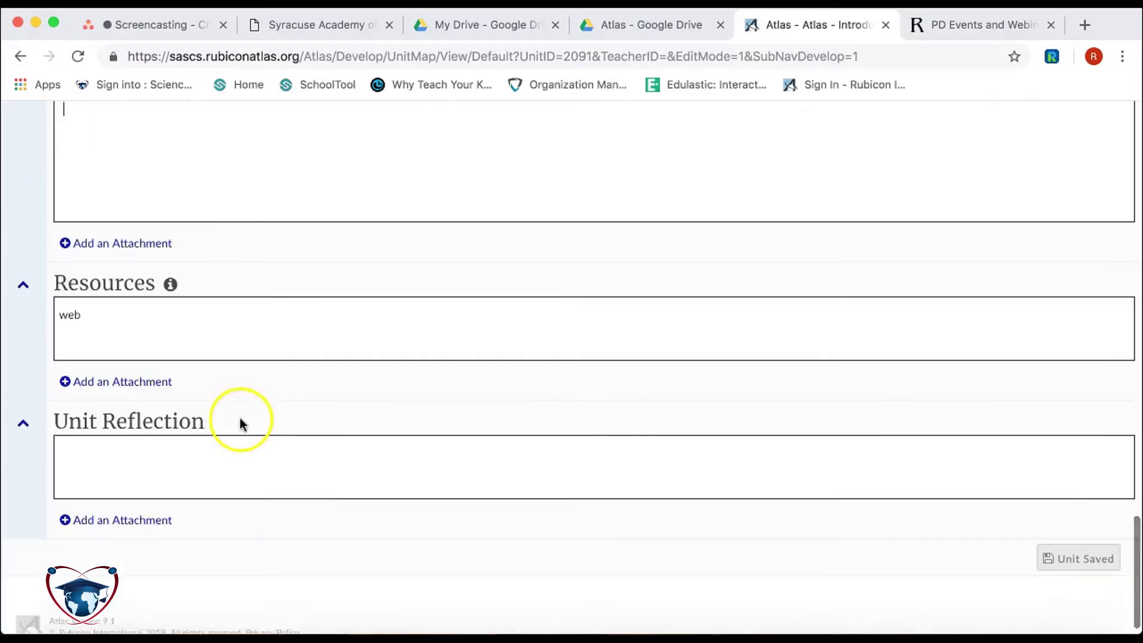
Add ", textbooks," after "web" in the Resources field, save the entry and open the Unit Reflection field for editing
left_click(165, 305)
left_click(128, 238)
type(", textbooks,")
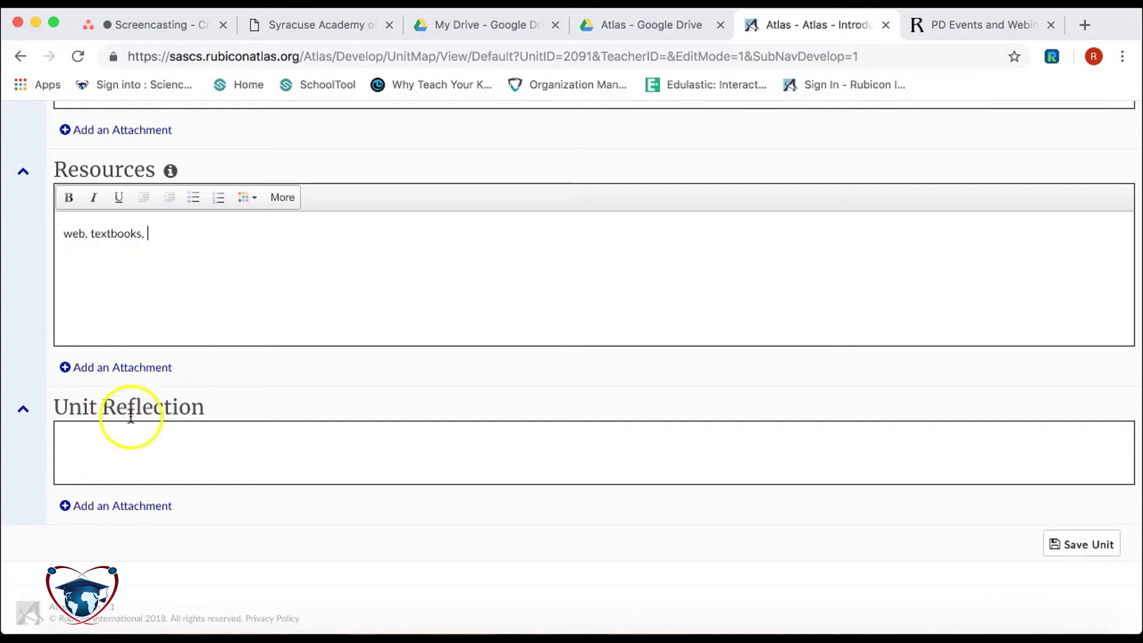
left_click(150, 436)
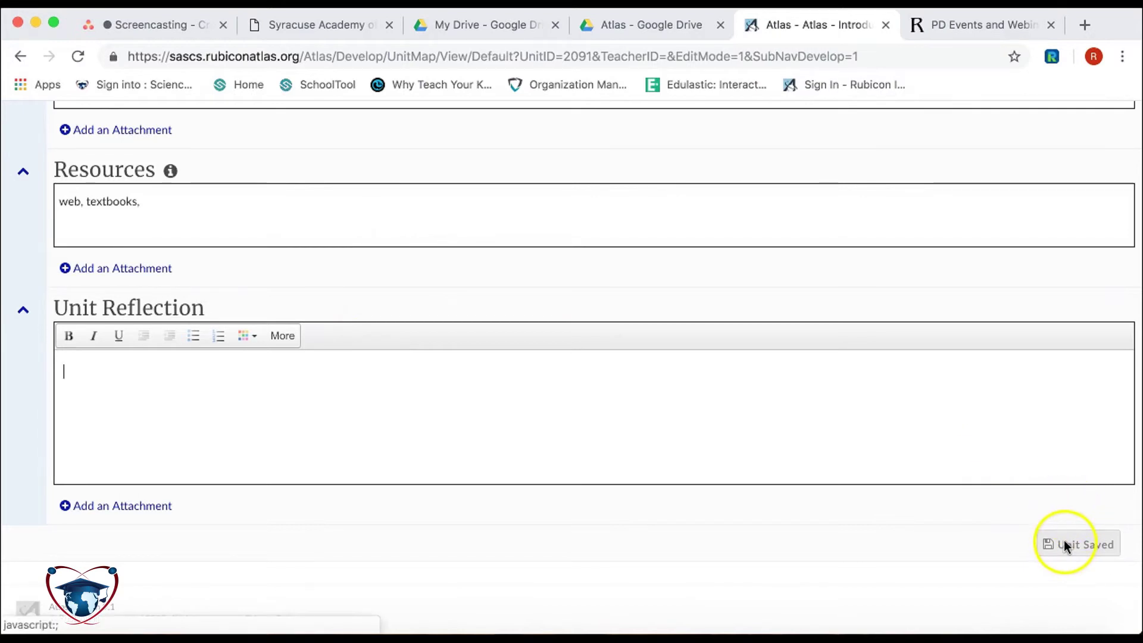
left_click(322, 214)
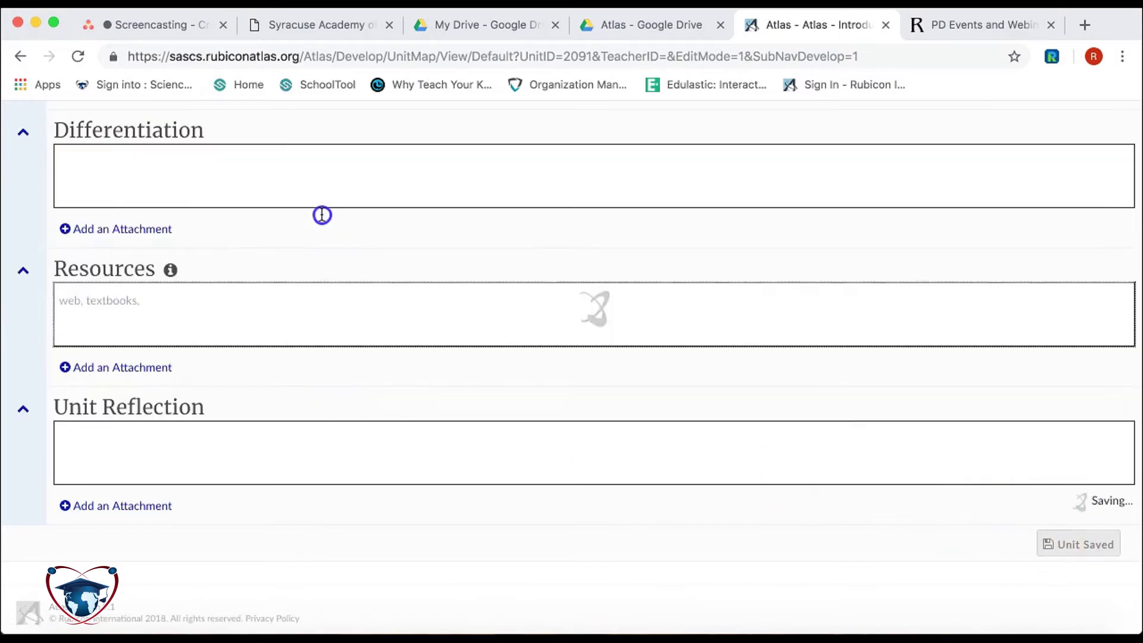
left_click(399, 454)
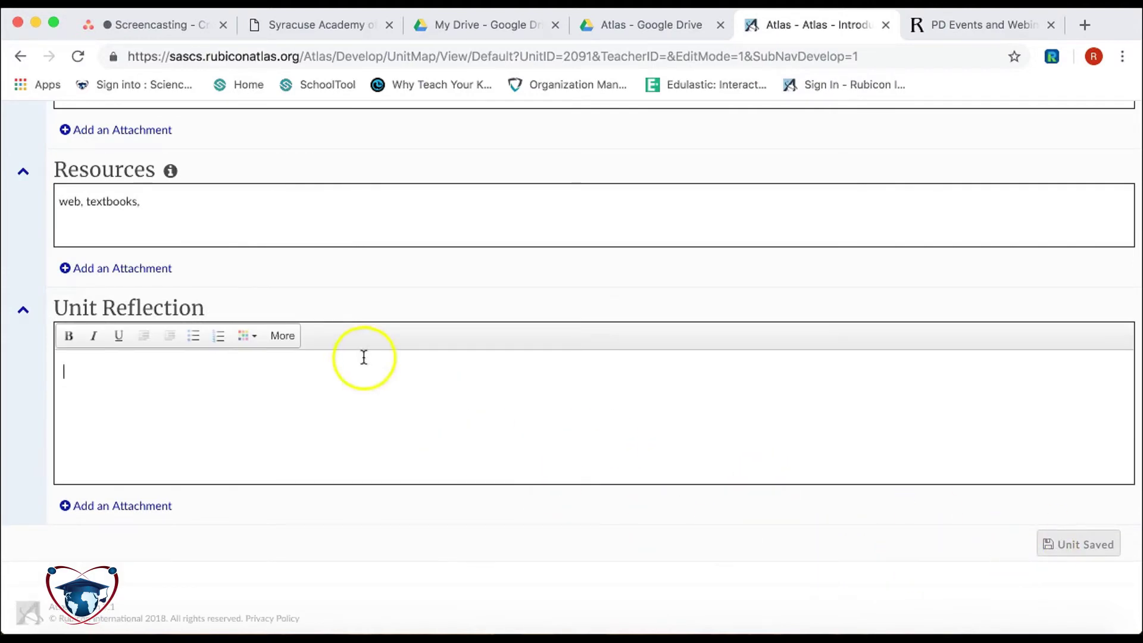
Leave the unit planner for the Intro to Programing course and show its Curriculum Map
scroll(363, 358, "up", 10)
scroll(363, 359, "up", 15)
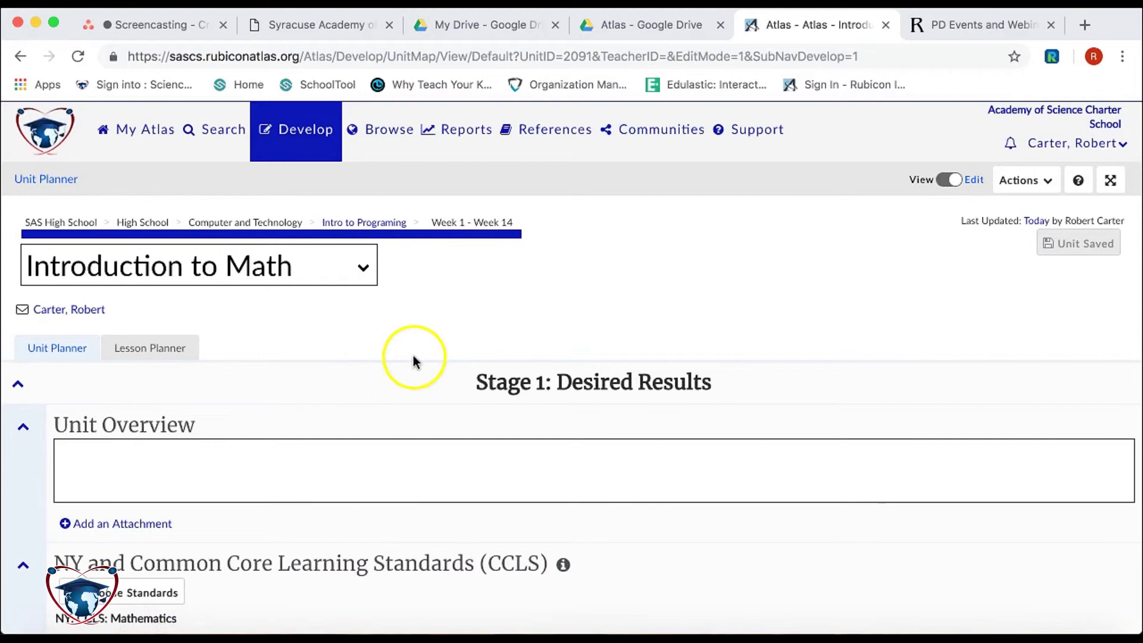
mouse_move(306, 128)
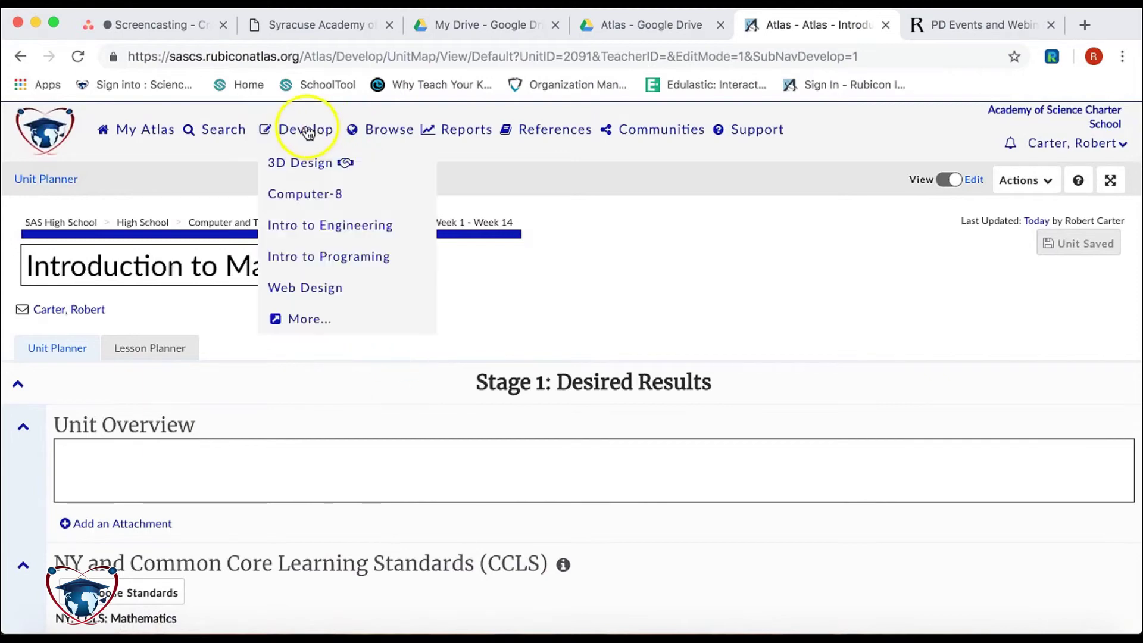
left_click(308, 250)
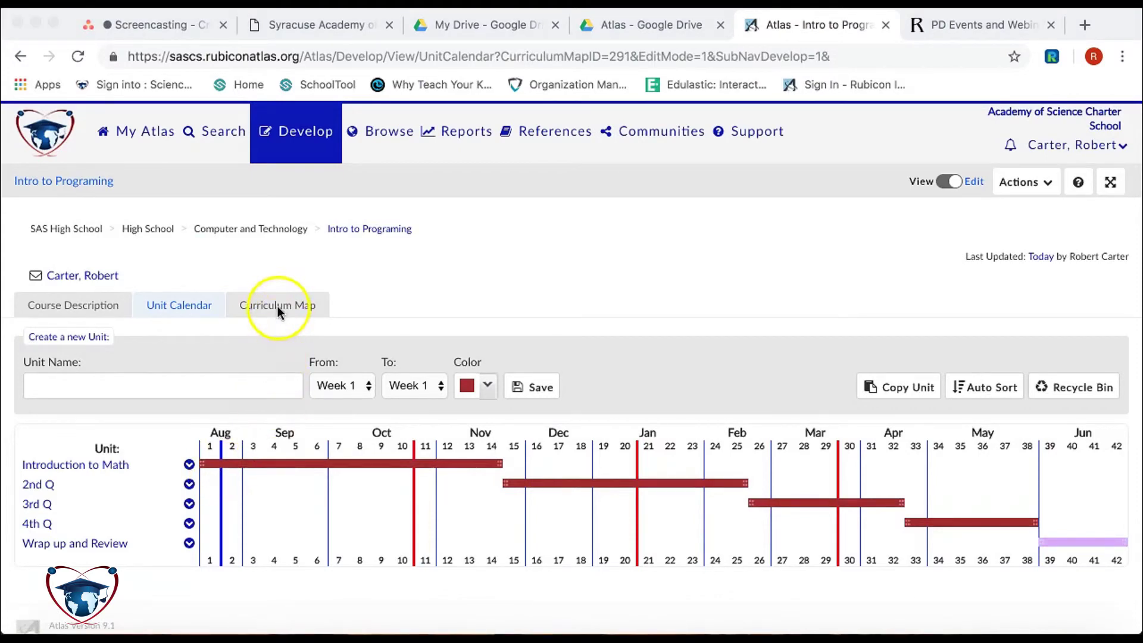
scroll(277, 306, "down", 1)
left_click(280, 294)
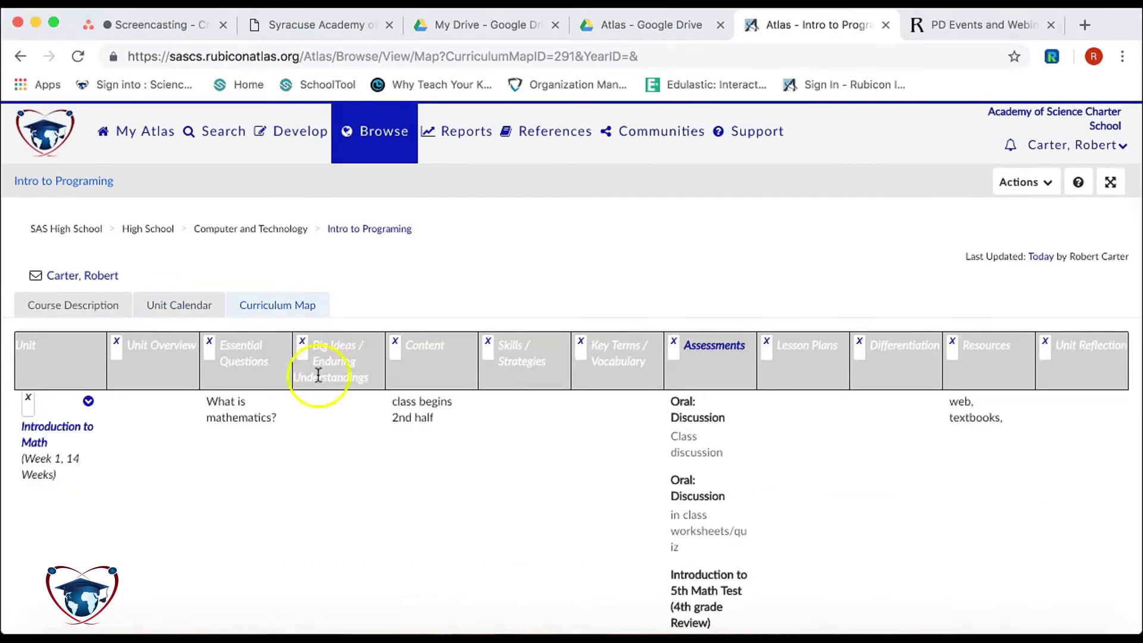
Review the units in the Curriculum Map and the content filled in under each planner column
scroll(201, 445, "down", 3)
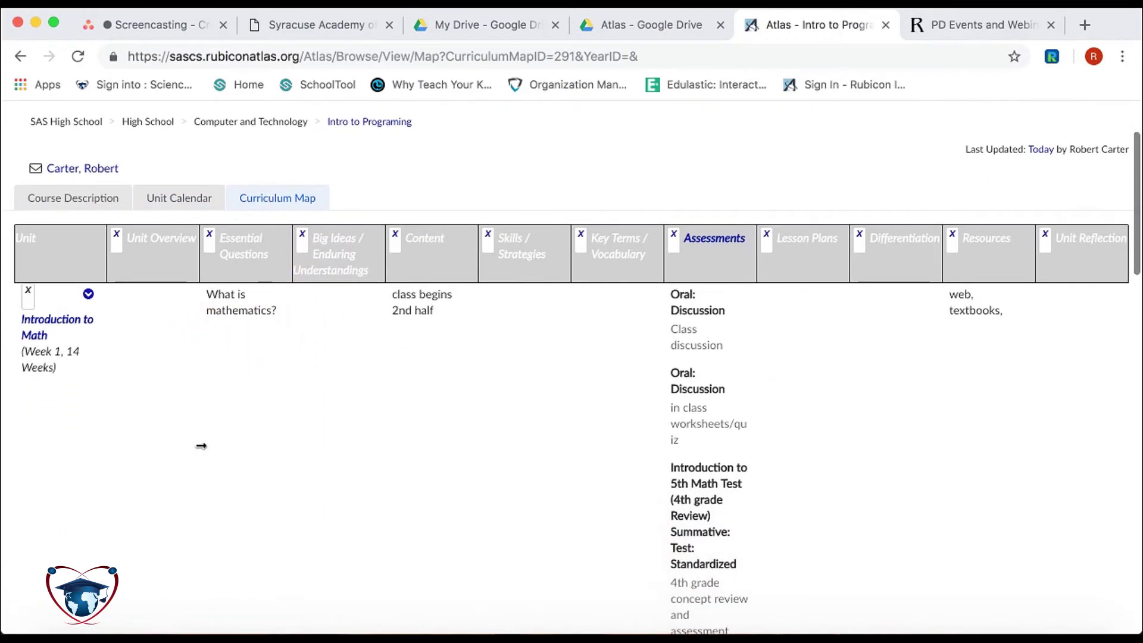
scroll(238, 427, "down", 5)
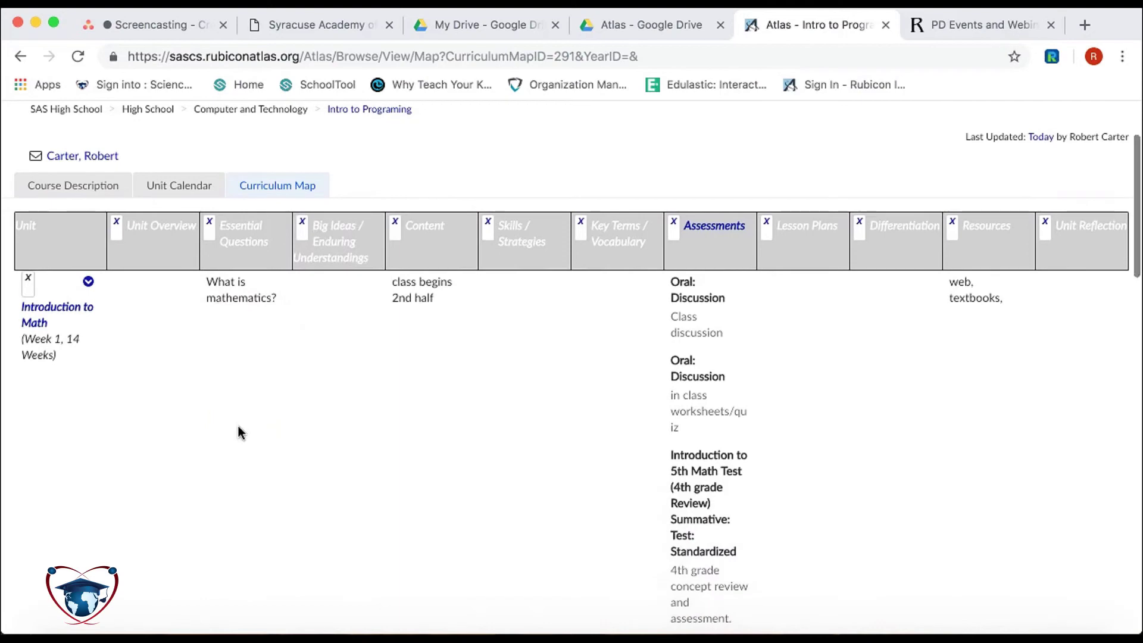
scroll(239, 424, "down", 8)
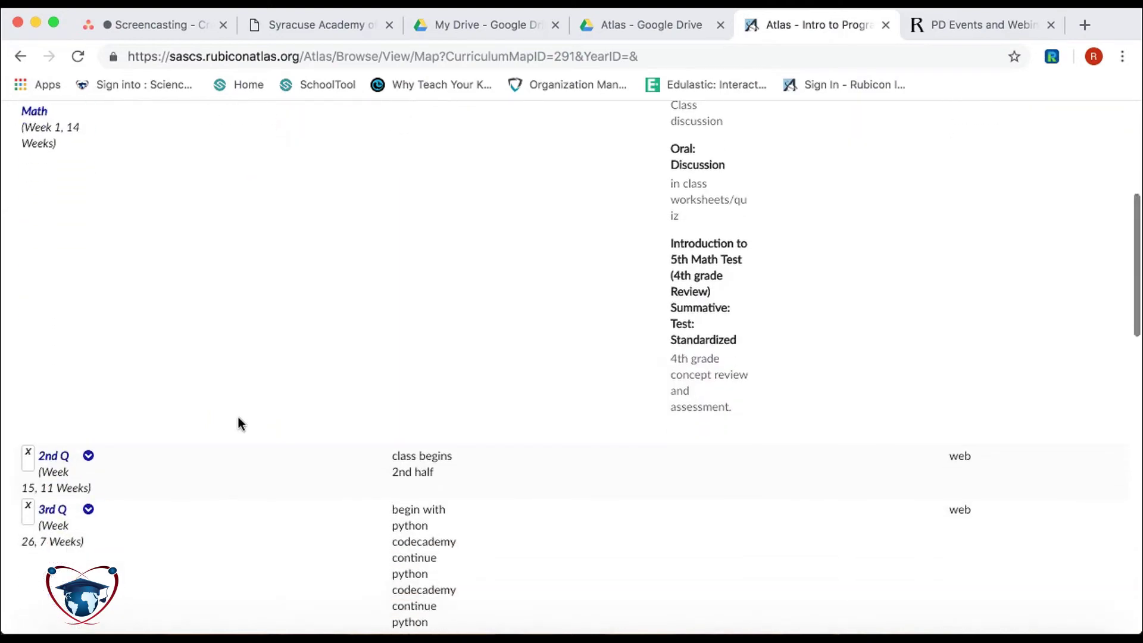
scroll(238, 424, "down", 10)
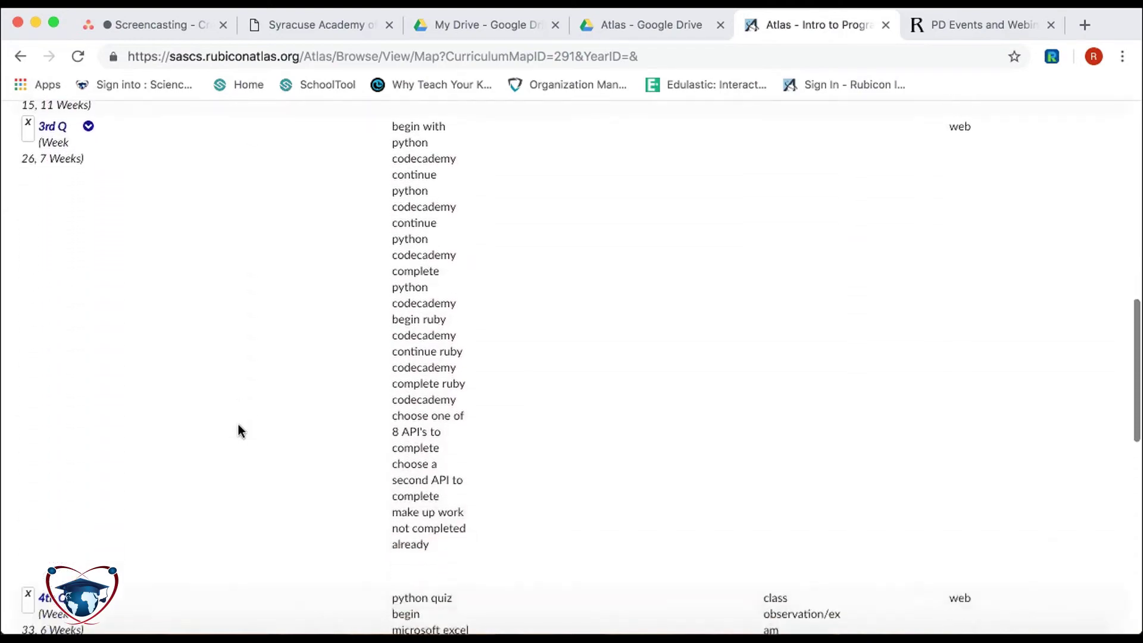
scroll(238, 424, "up", 20)
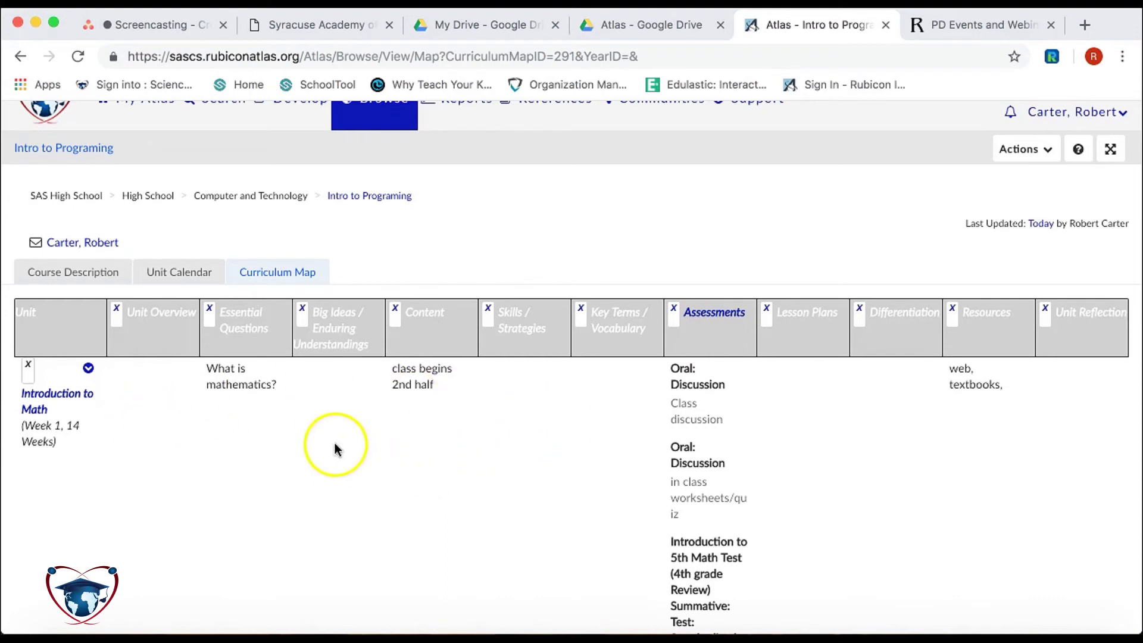
scroll(331, 448, "down", 1)
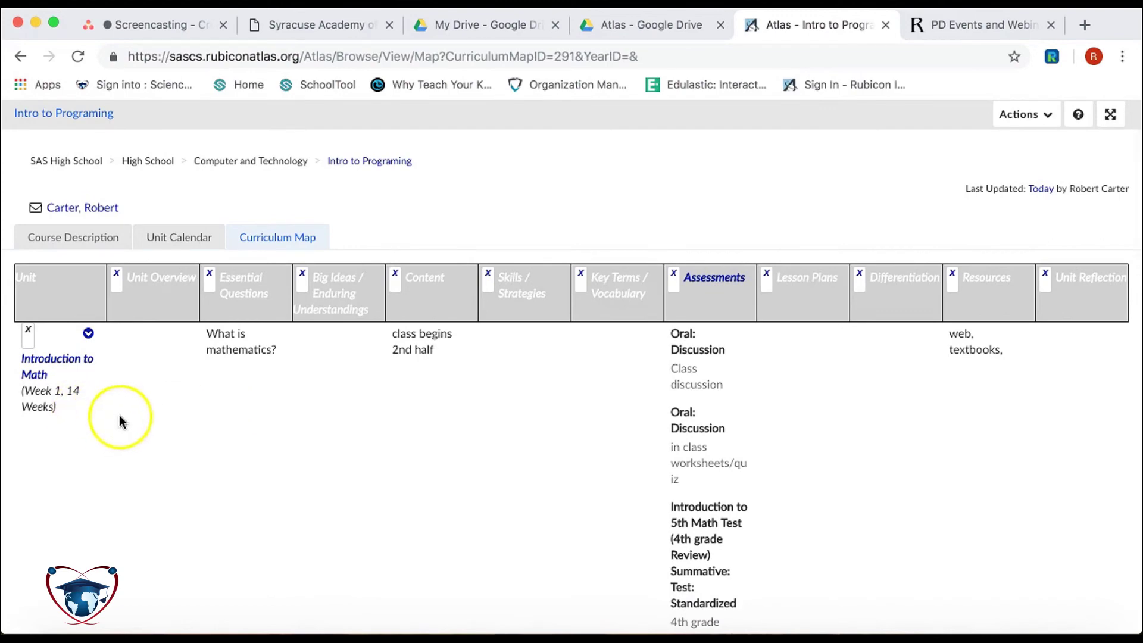
scroll(120, 415, "down", 1)
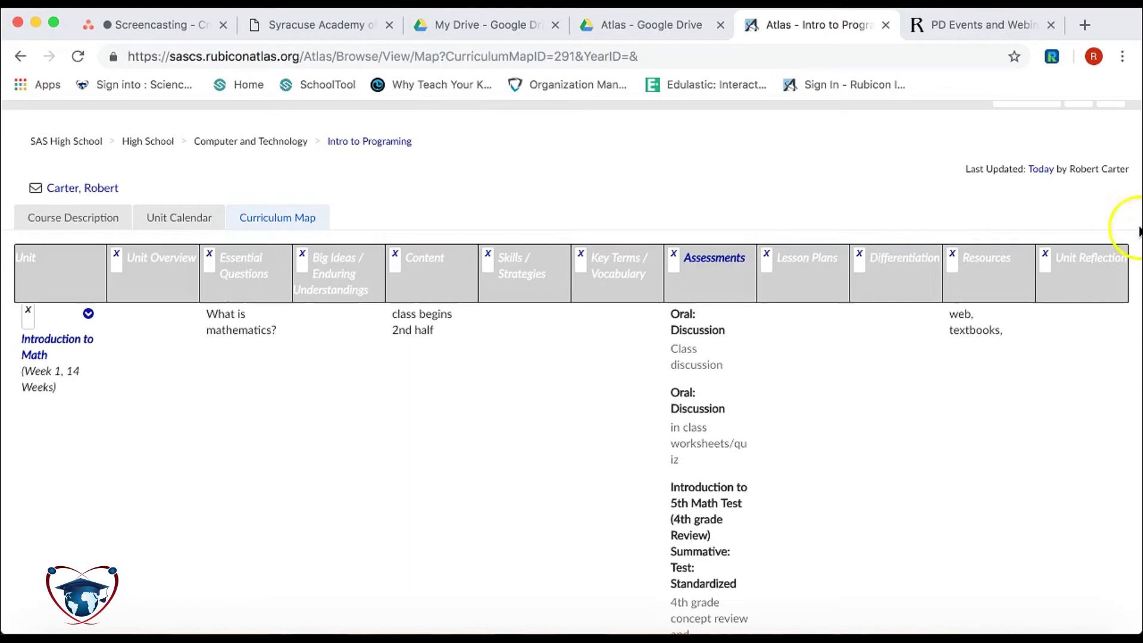
Hide the Lesson Plans, Differentiation, Resources and Unit Reflection columns in the Curriculum Map
left_click(1050, 260)
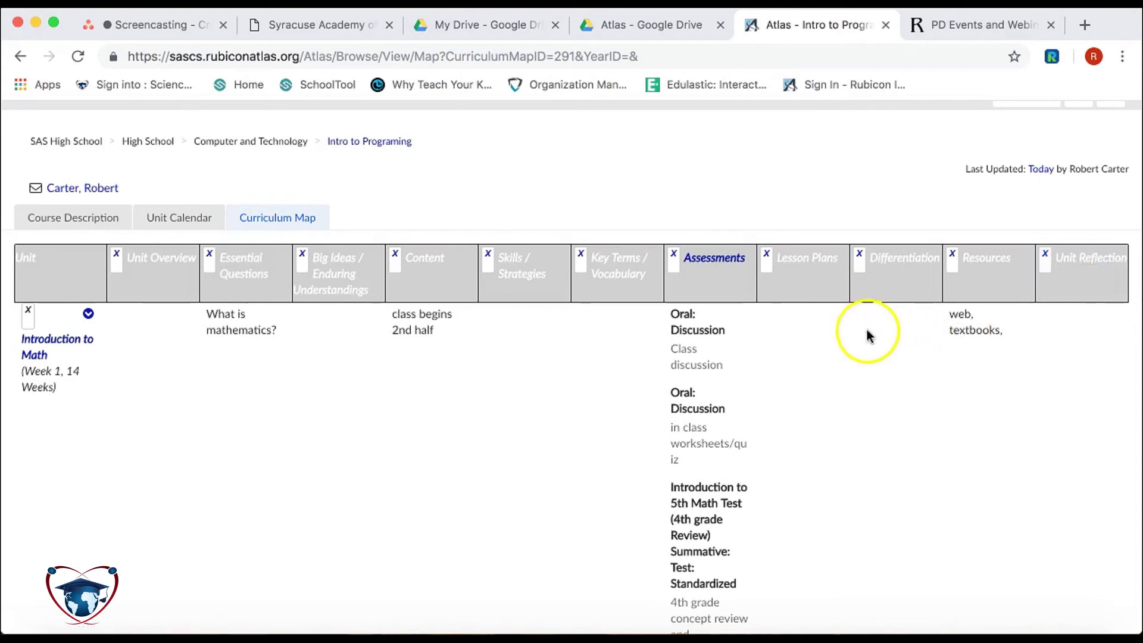
left_click(769, 256)
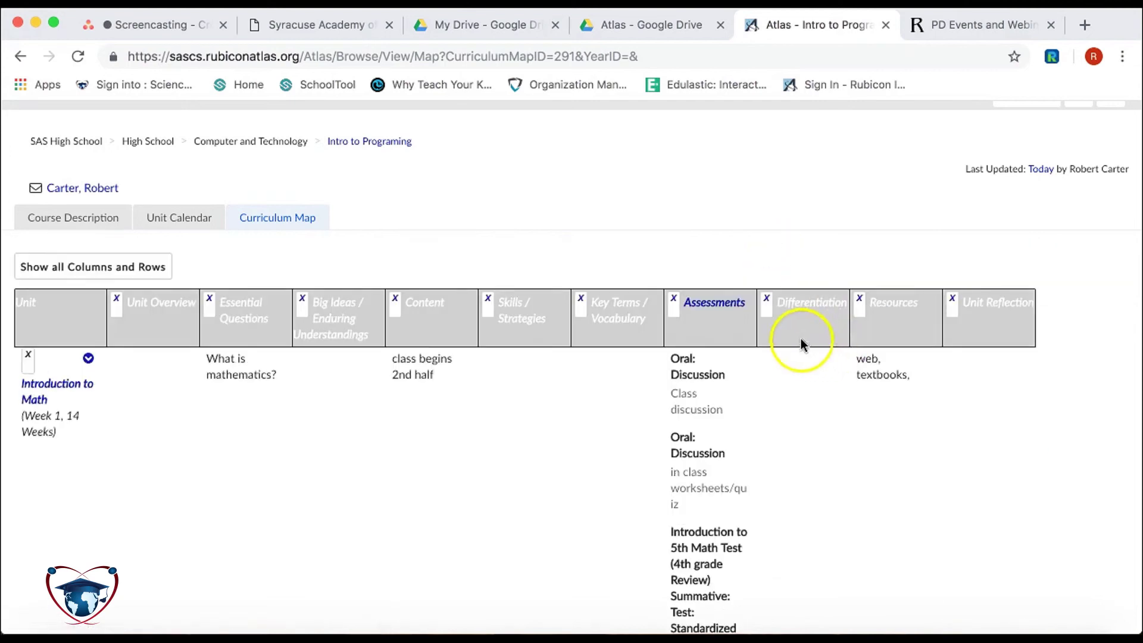
left_click(768, 299)
left_click(767, 299)
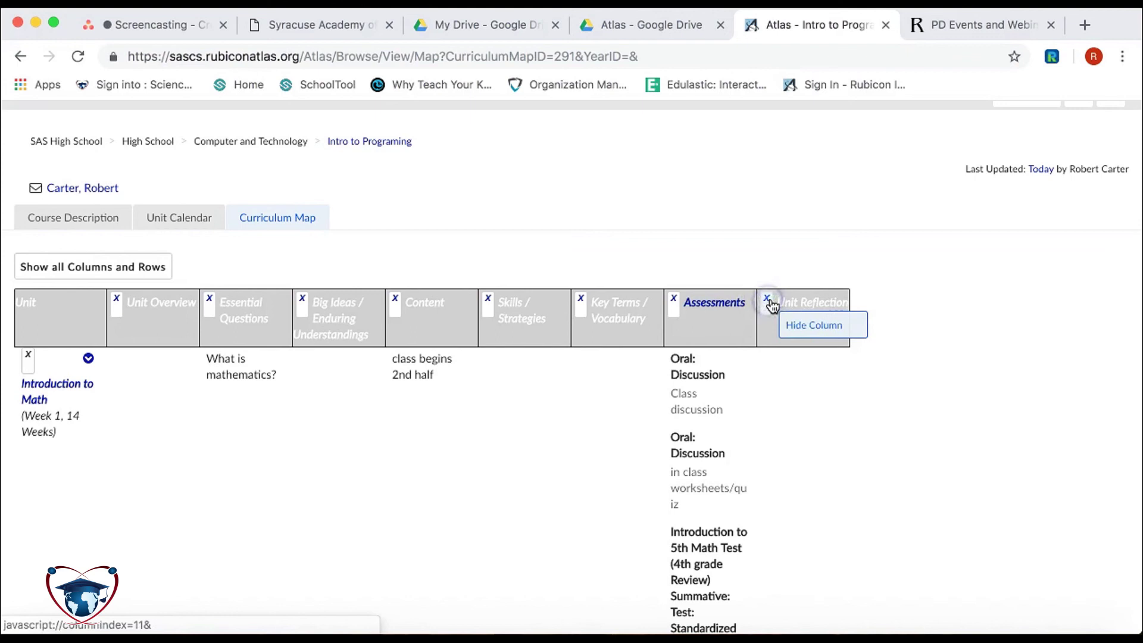
left_click(767, 299)
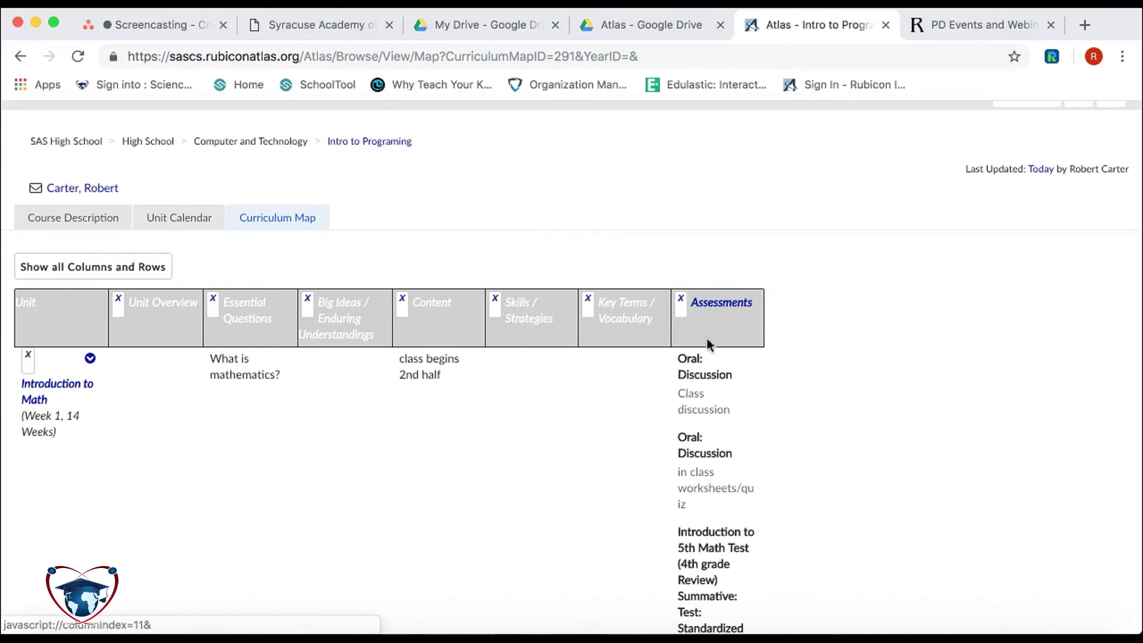
left_click(511, 402)
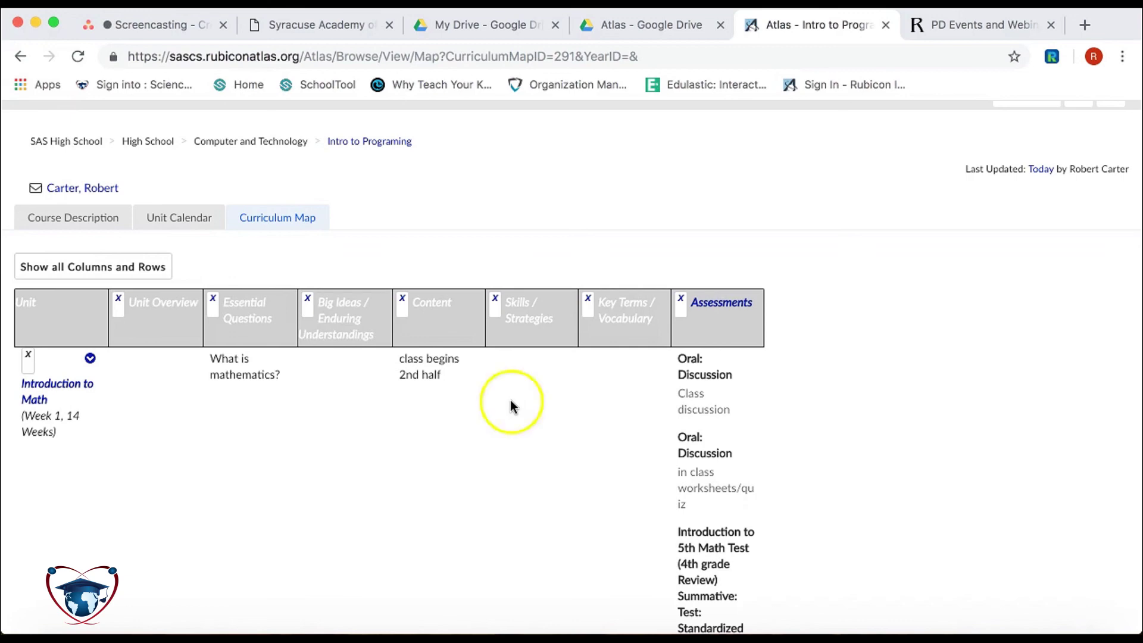